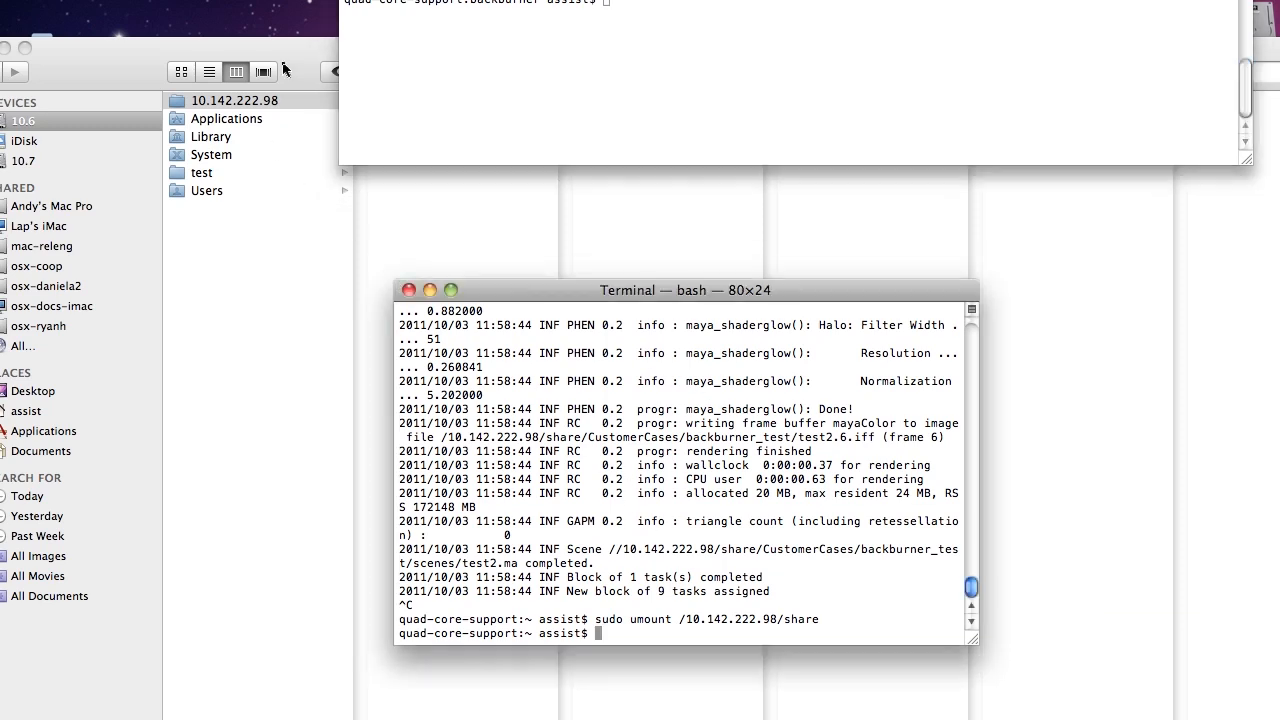
- Refresh Finder to the computer view listing 10.6, 10.7 and Network without the unmounted share
click(372, 86)
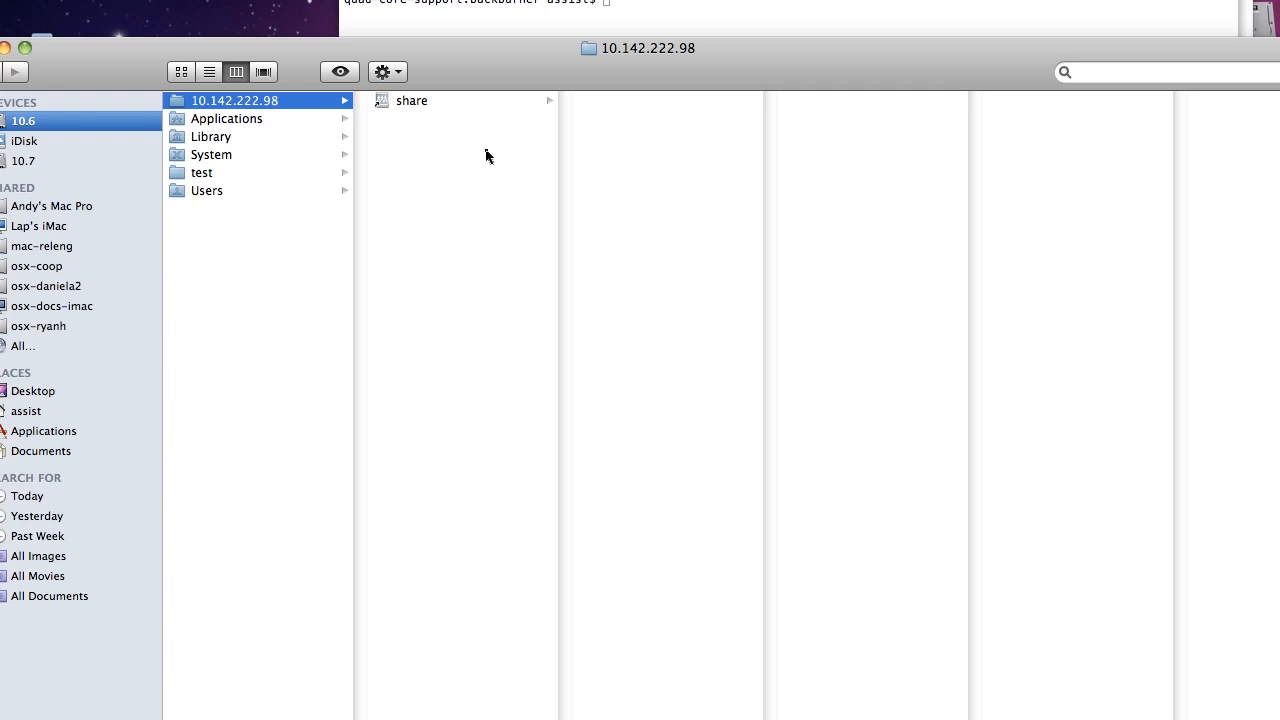
click(562, 4)
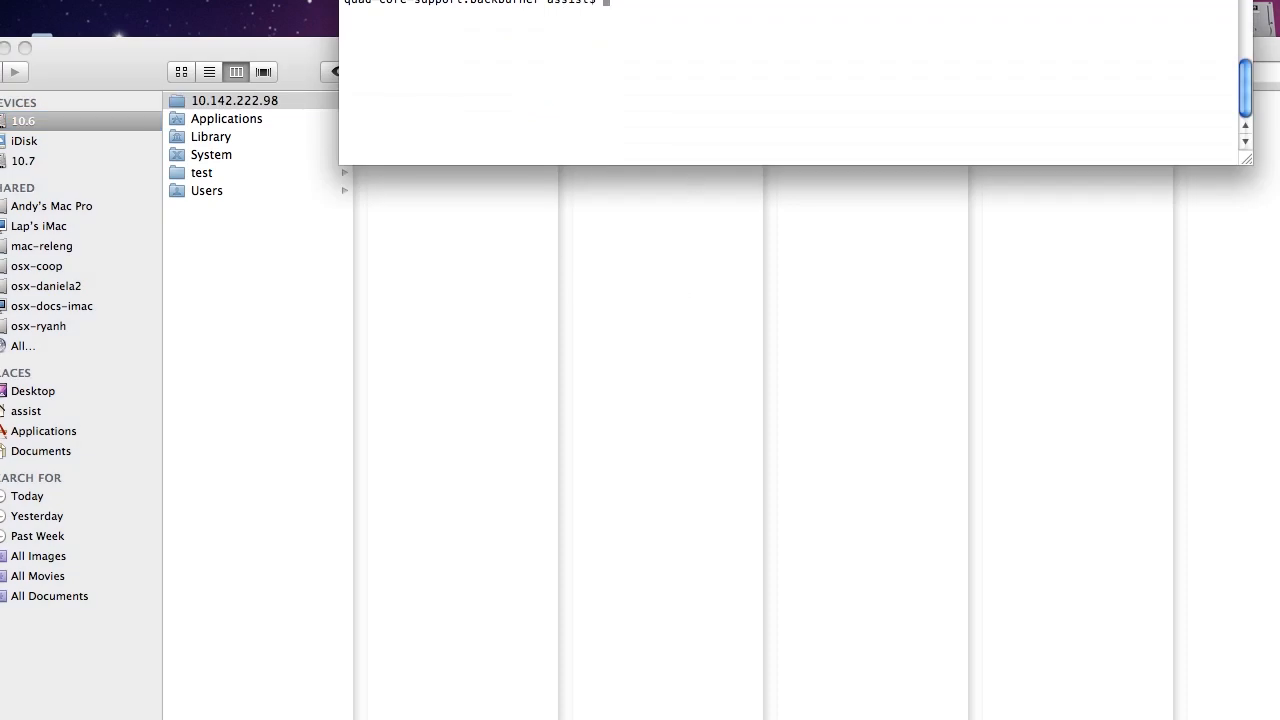
key(super+Tab)
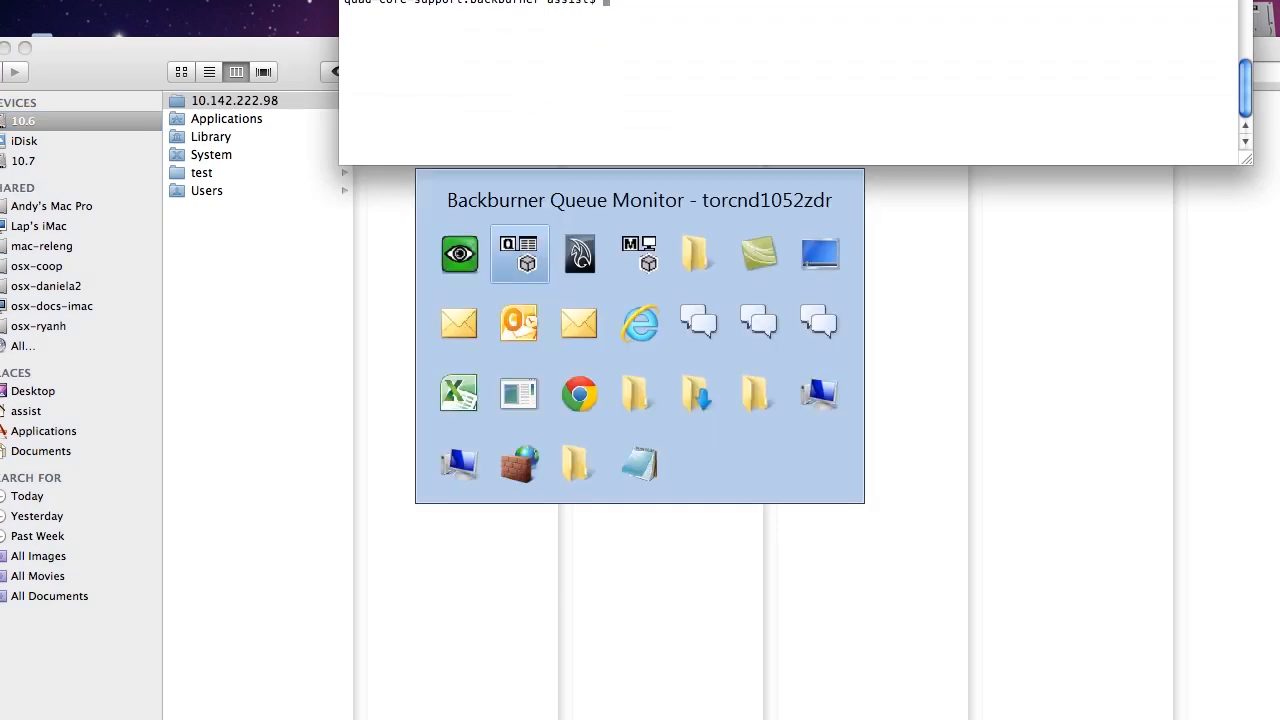
key(super+Tab)
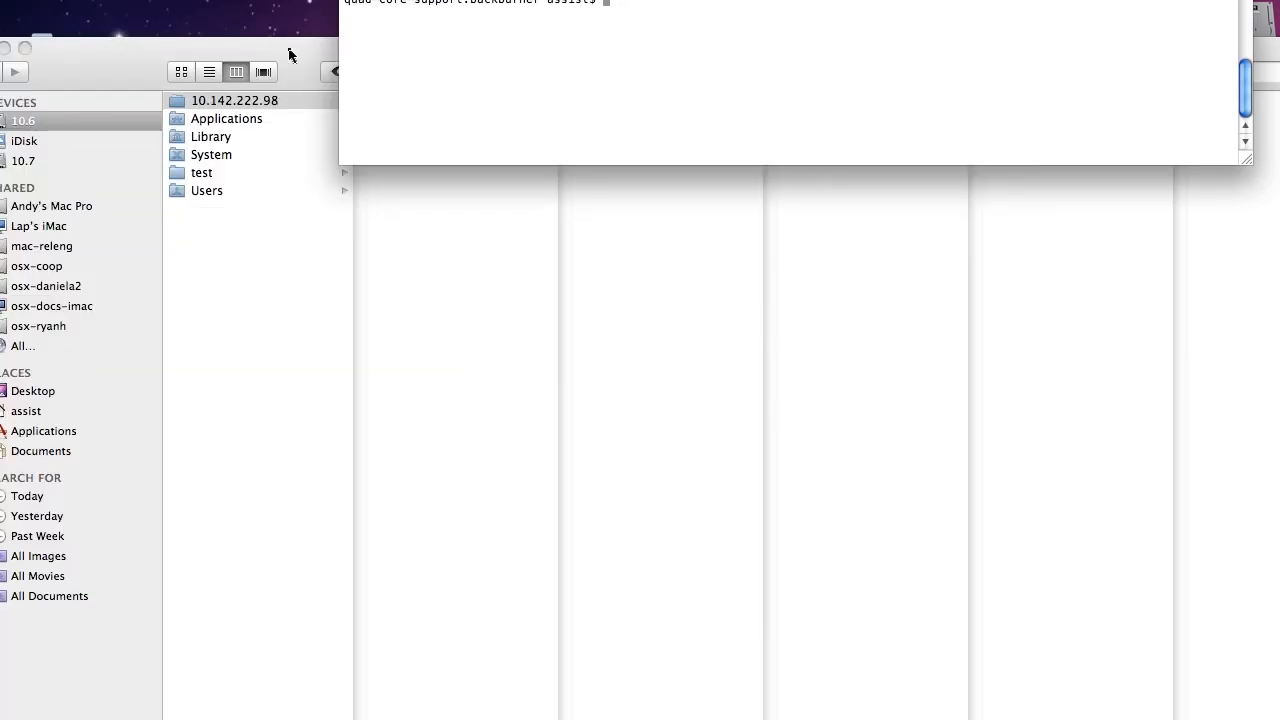
click(266, 50)
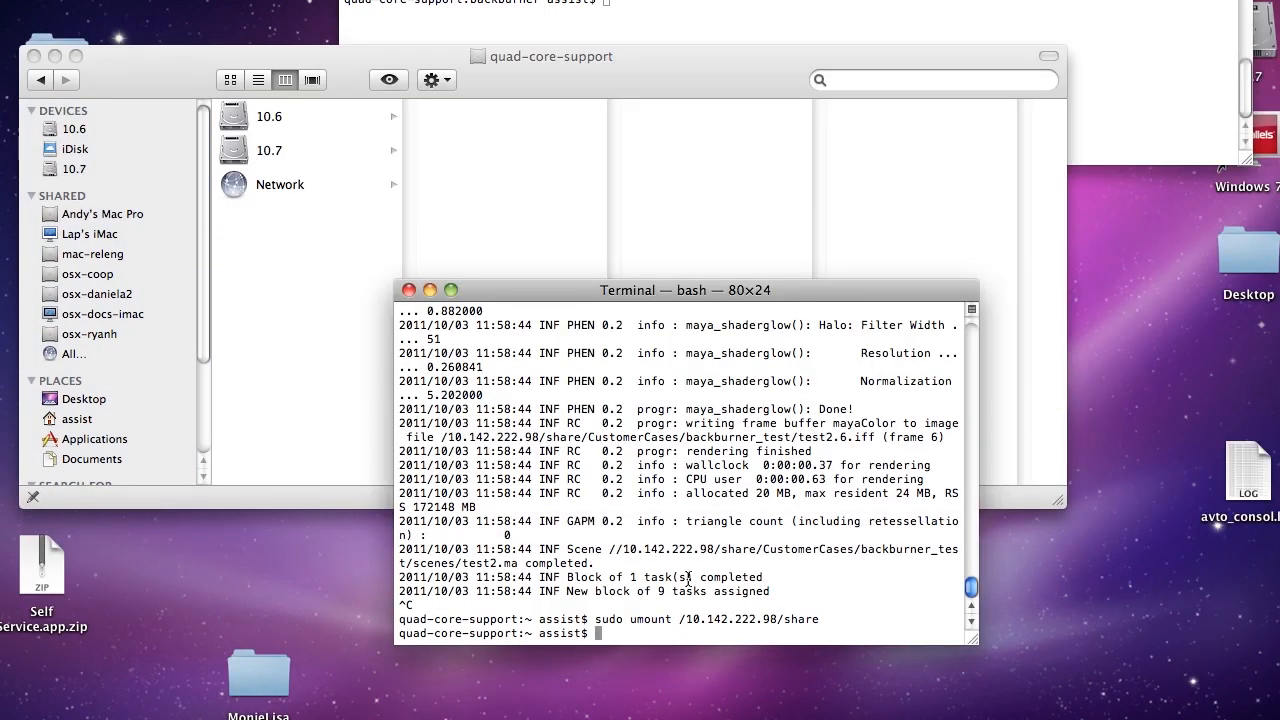
text(clear)
- Recall the sudo mount_smbfs //10.142.222.98/share command from history and review its paths
key(Return)
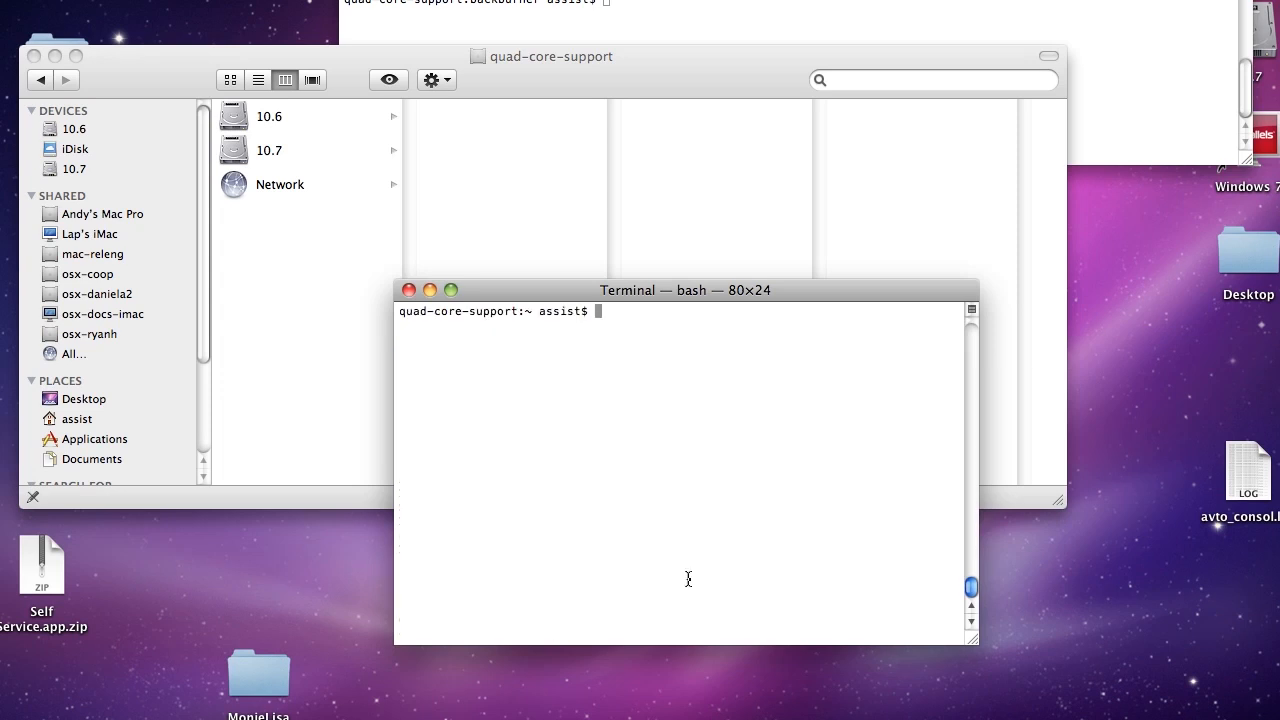
text(clear)
key(Up)
key(Up)
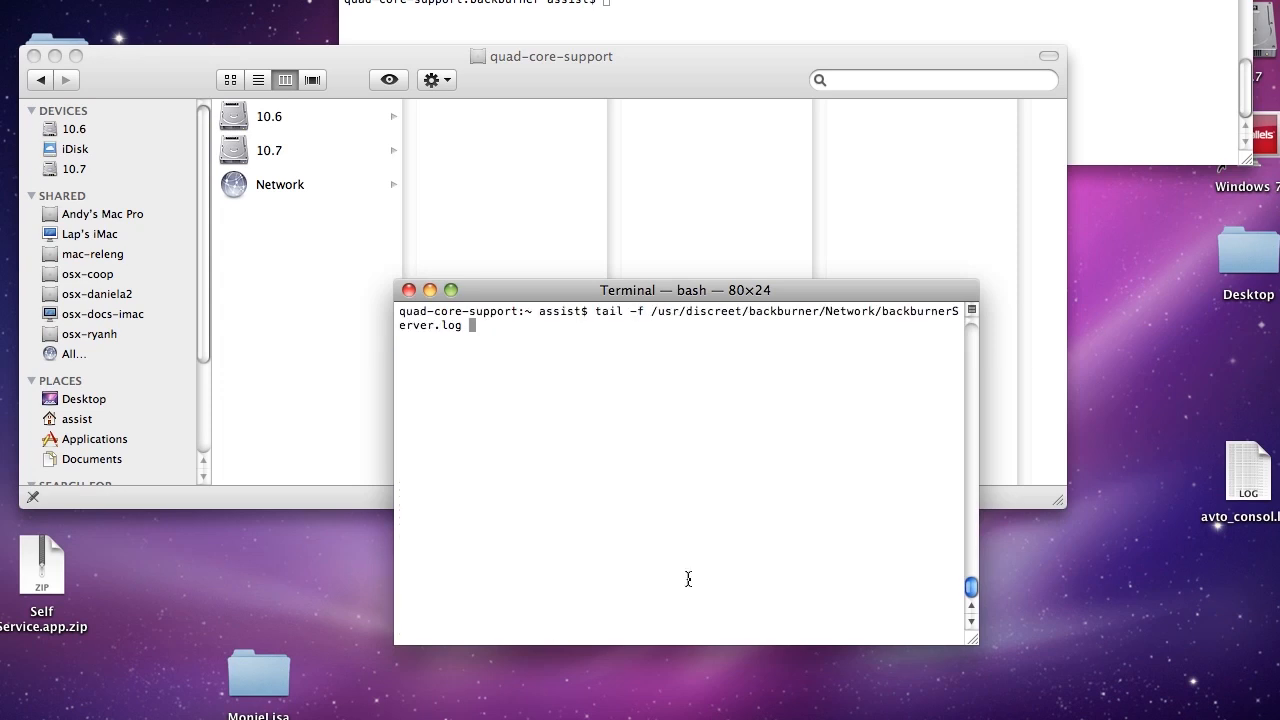
key(Up)
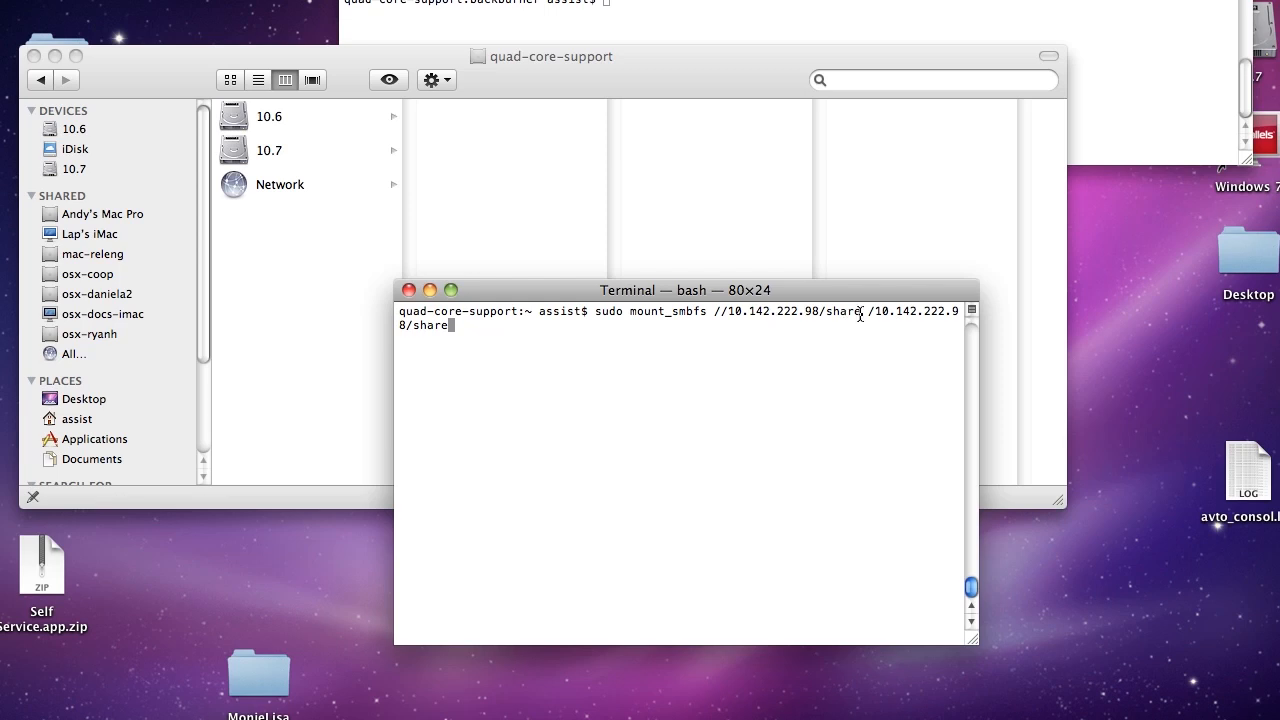
drag(860, 313, 715, 311)
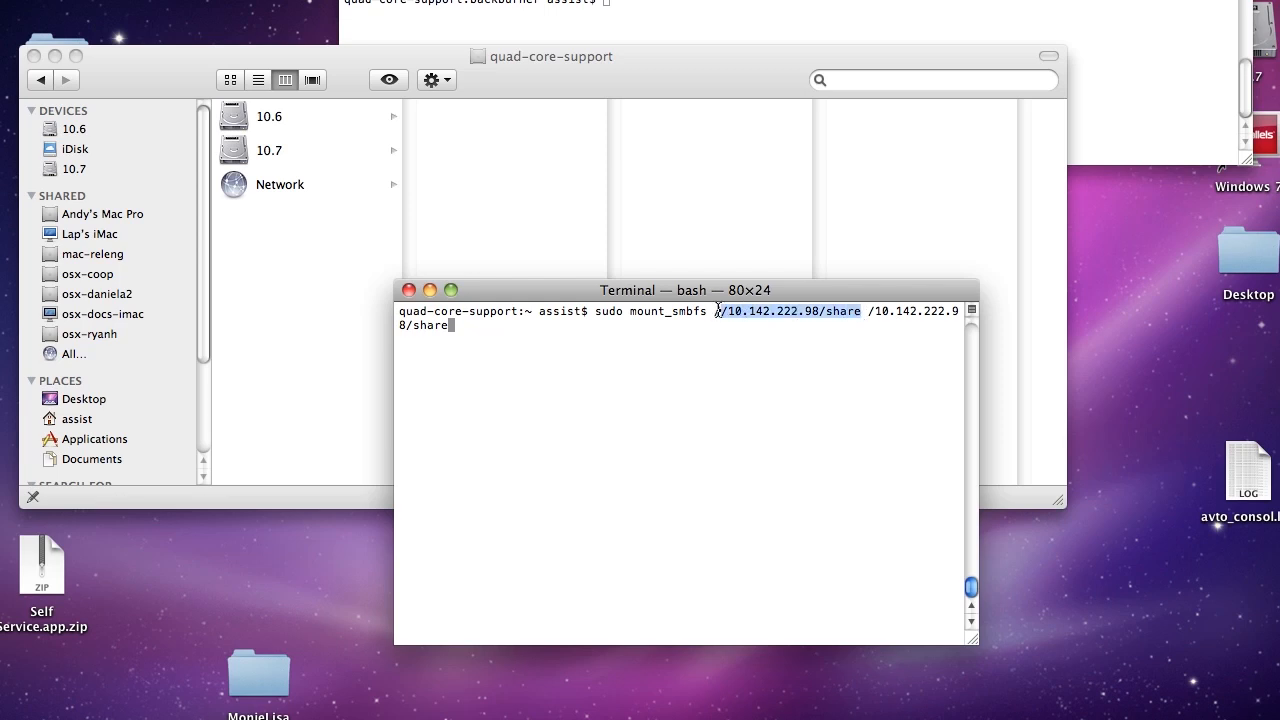
mouse_move(869, 311)
mouse_down()
mouse_move(940, 312)
mouse_move(456, 325)
mouse_up()
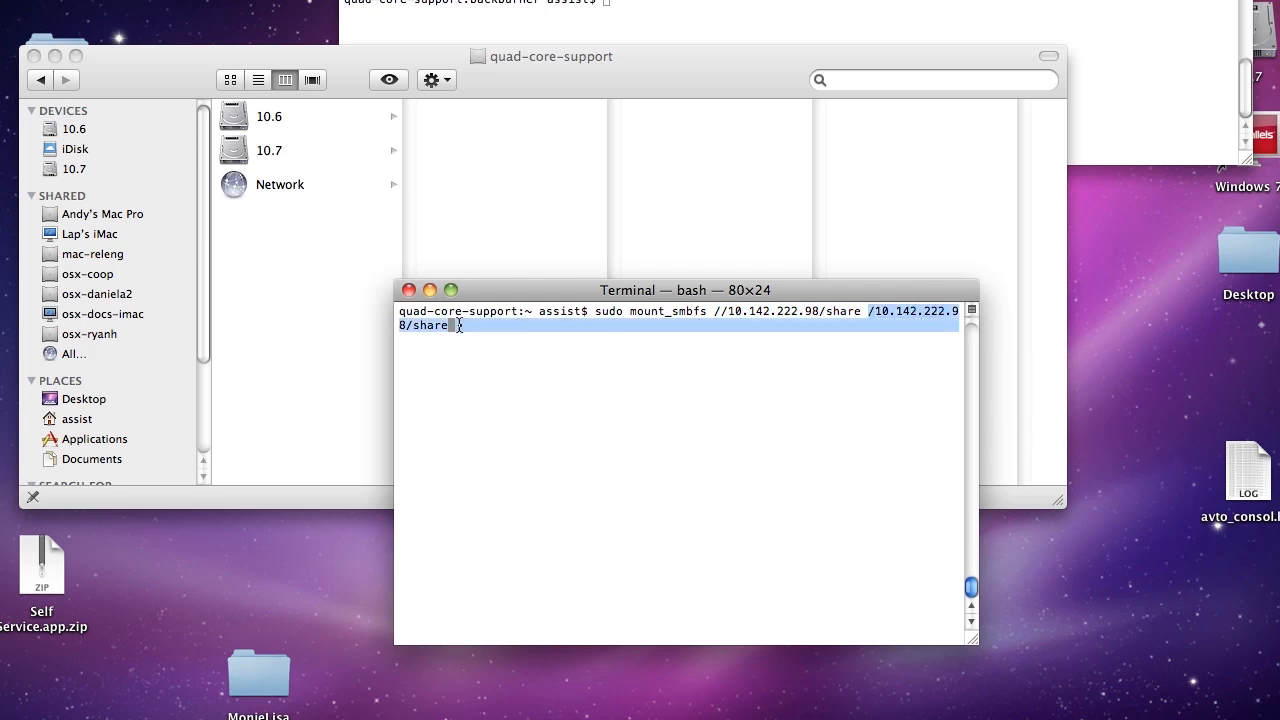
click(530, 305)
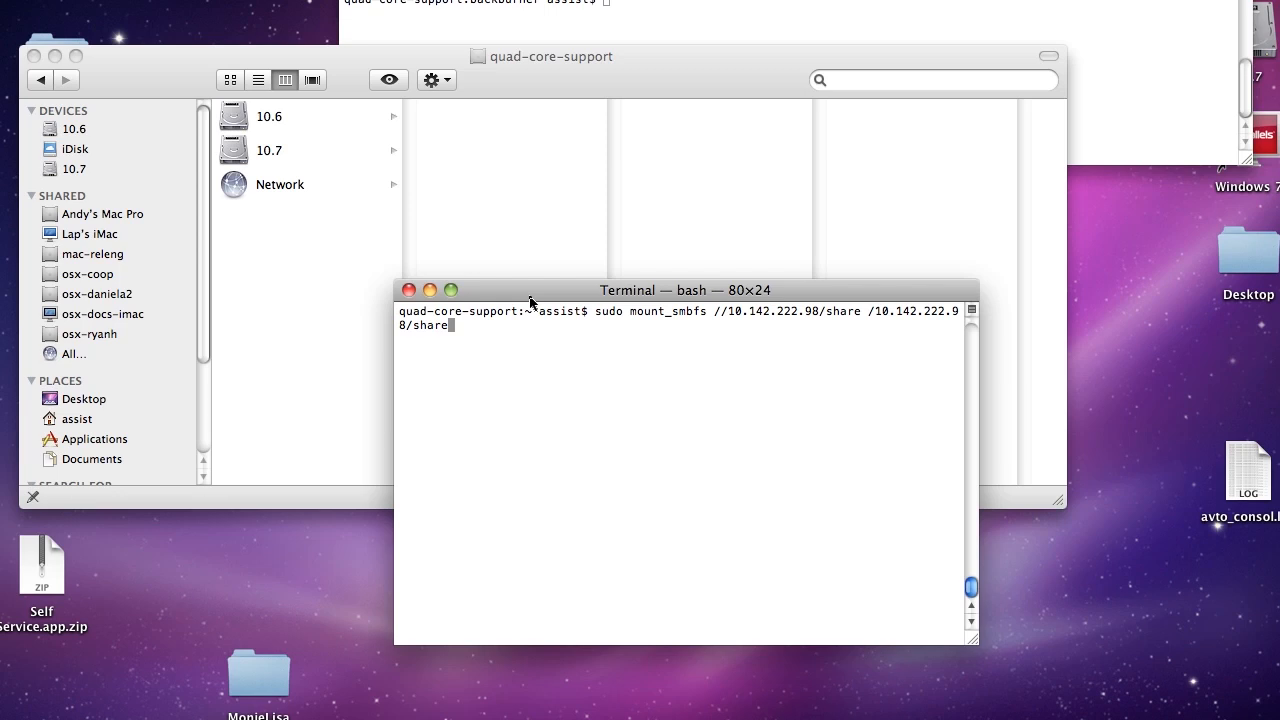
- Run the mount command with the admin password so the share volume remounts
key(Return)
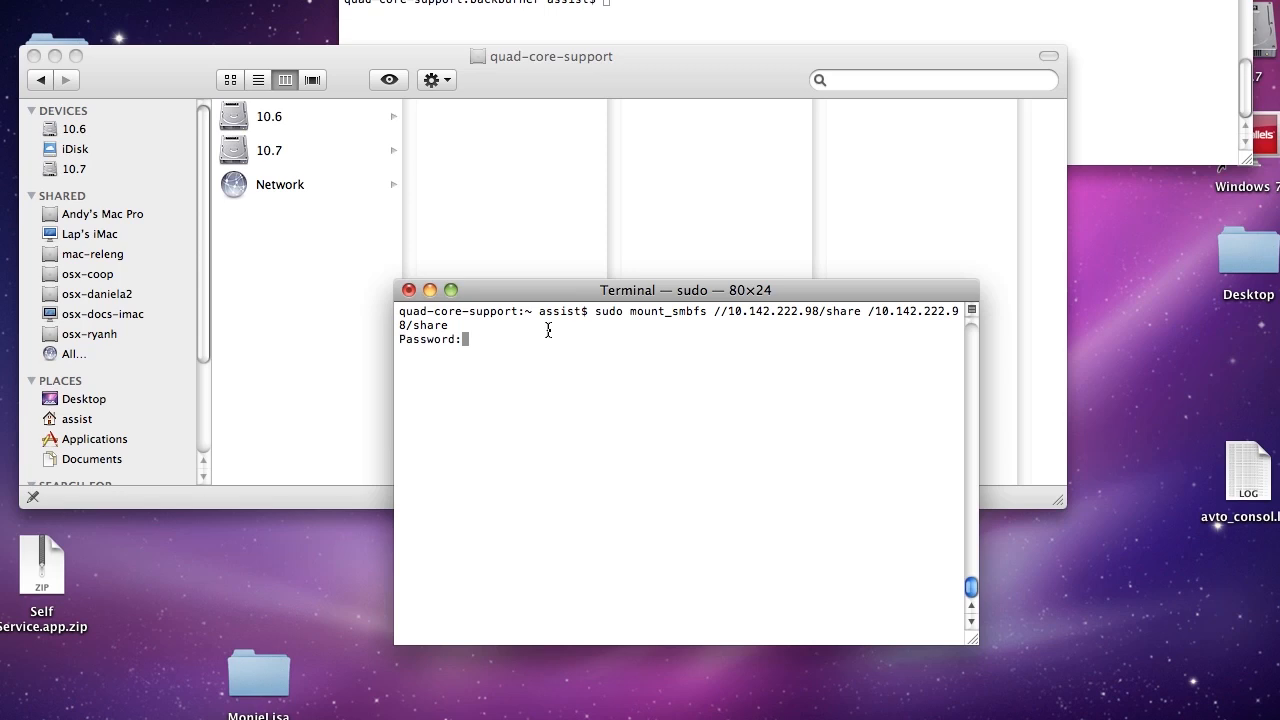
key(Return)
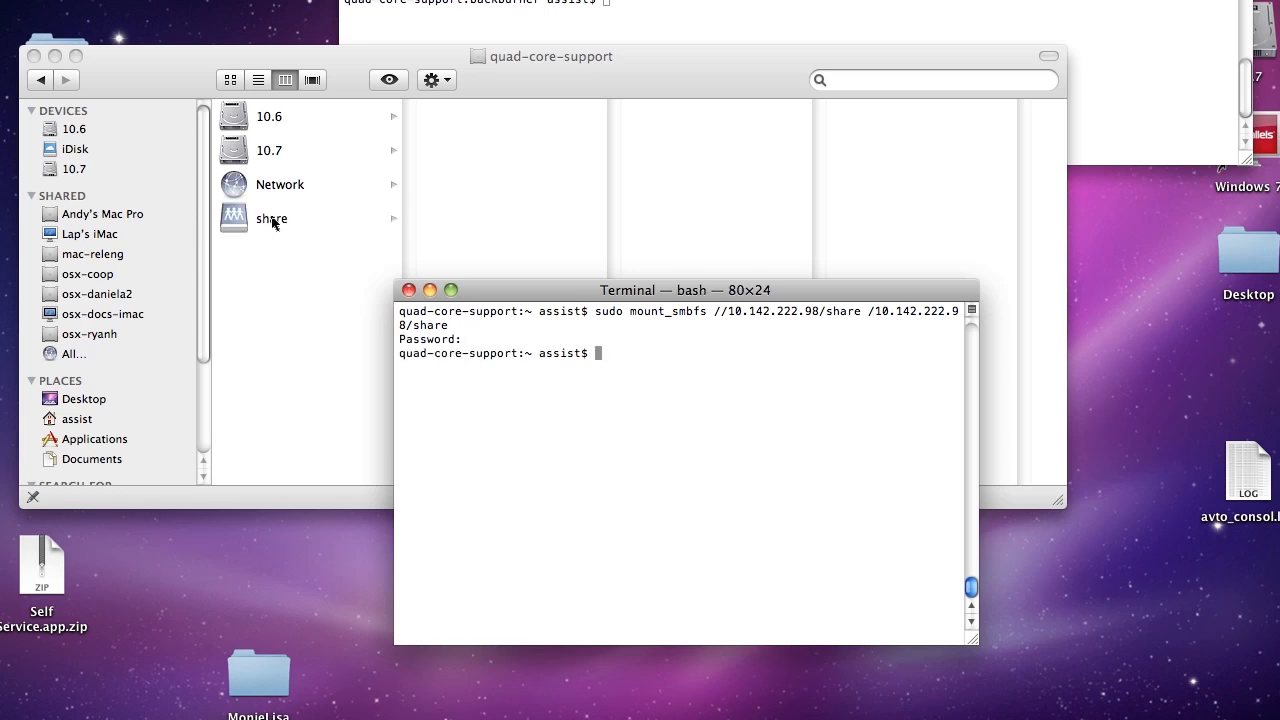
- Print /etc/paths.d/Render showing Maya's bin folder on the path
drag(626, 295, 638, 405)
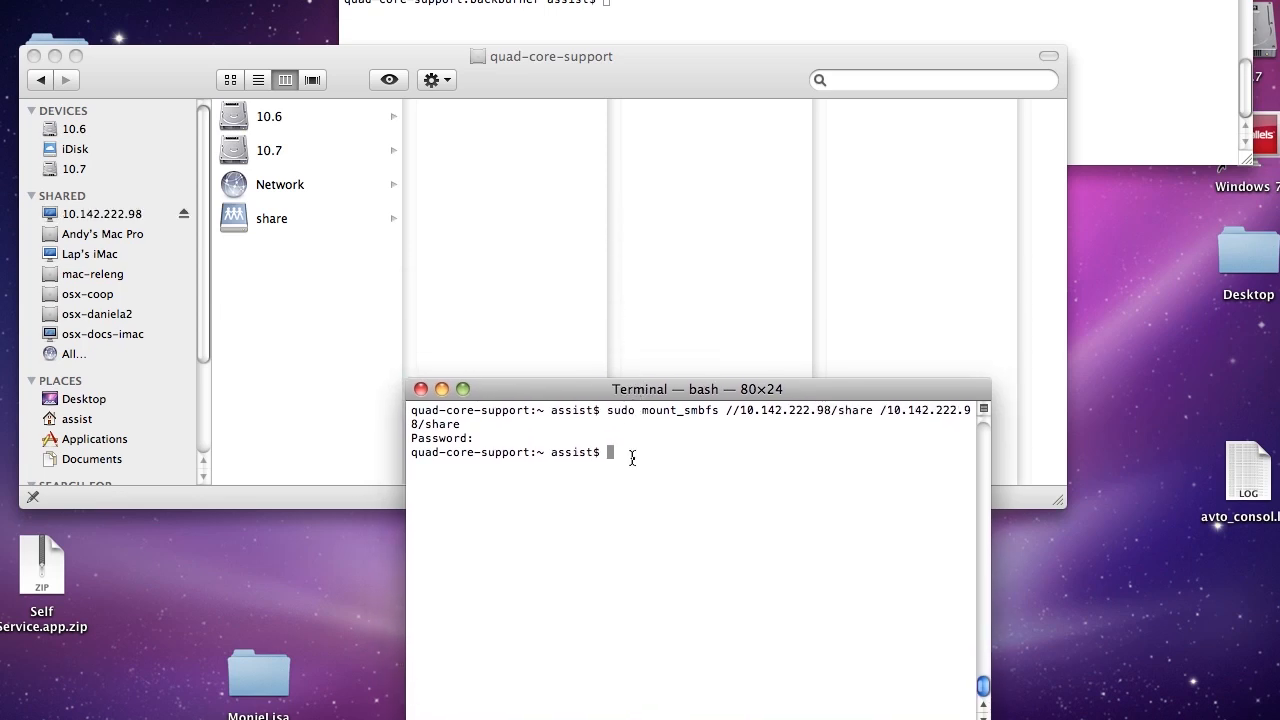
text(cat)
text(/etc)
text(/)
text(pat)
text(hs)
text(.d)
text(/R)
key(Tab)
key(Return)
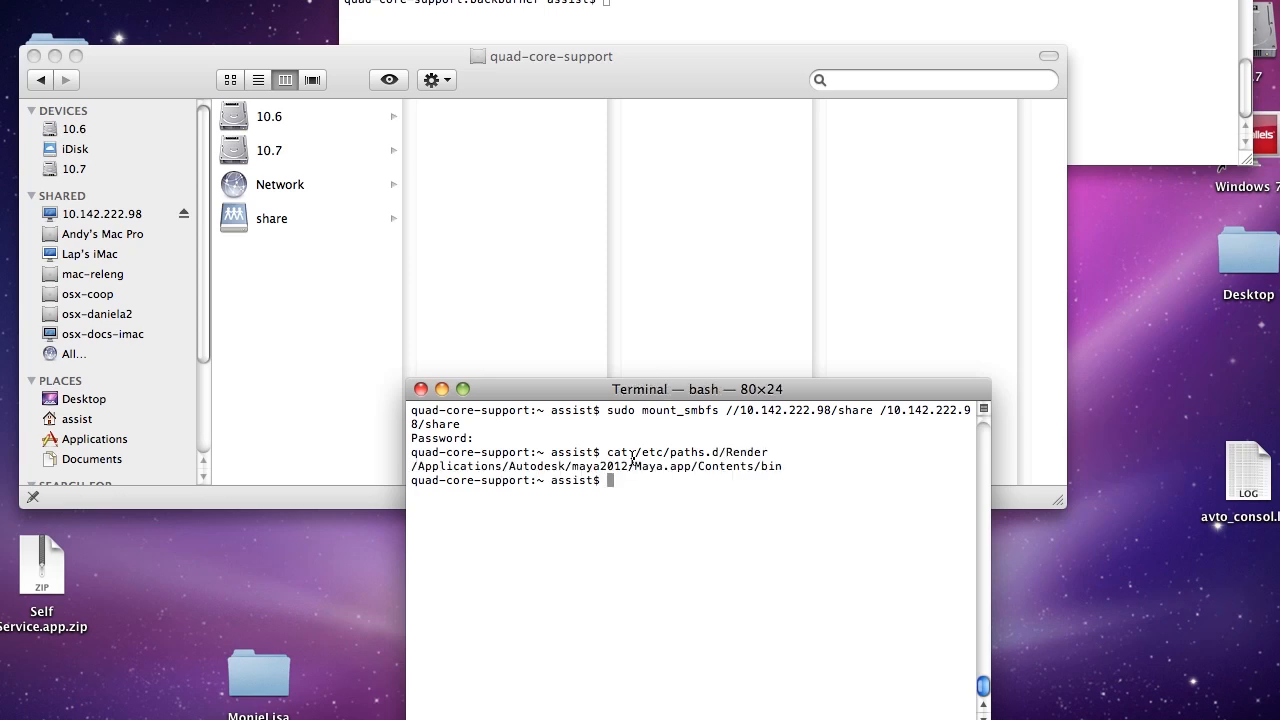
drag(411, 466, 781, 467)
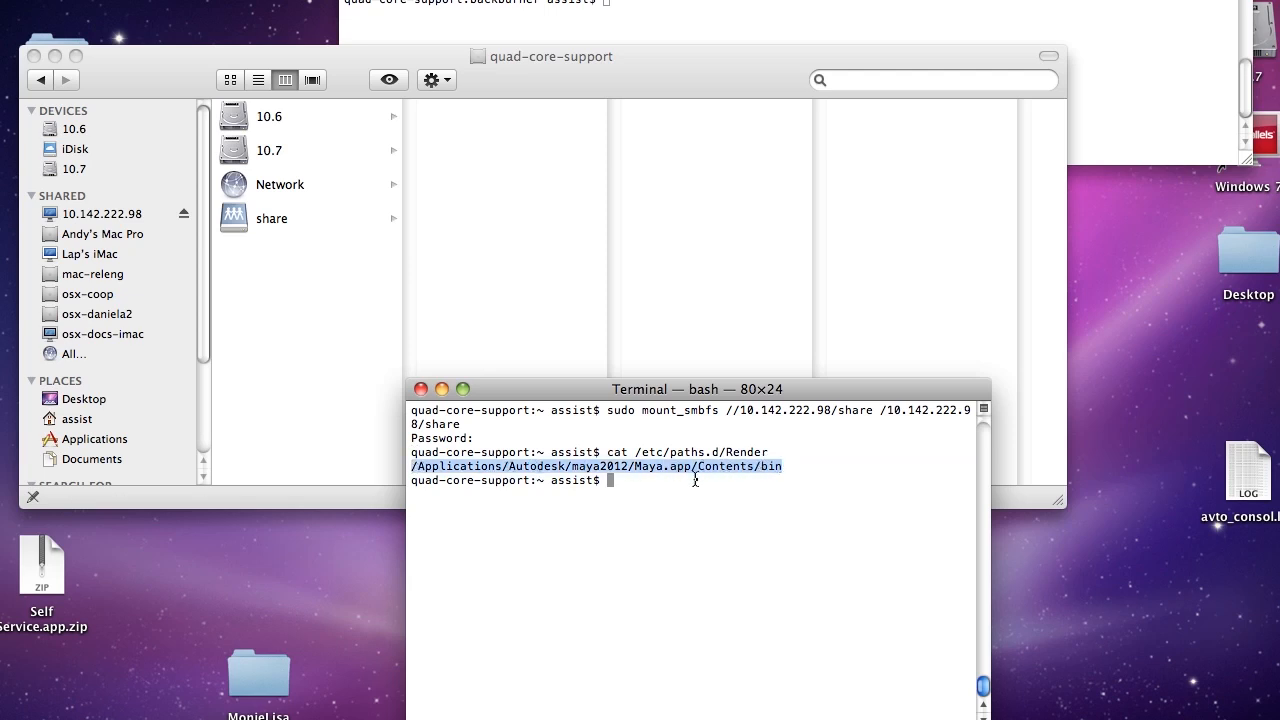
click(632, 478)
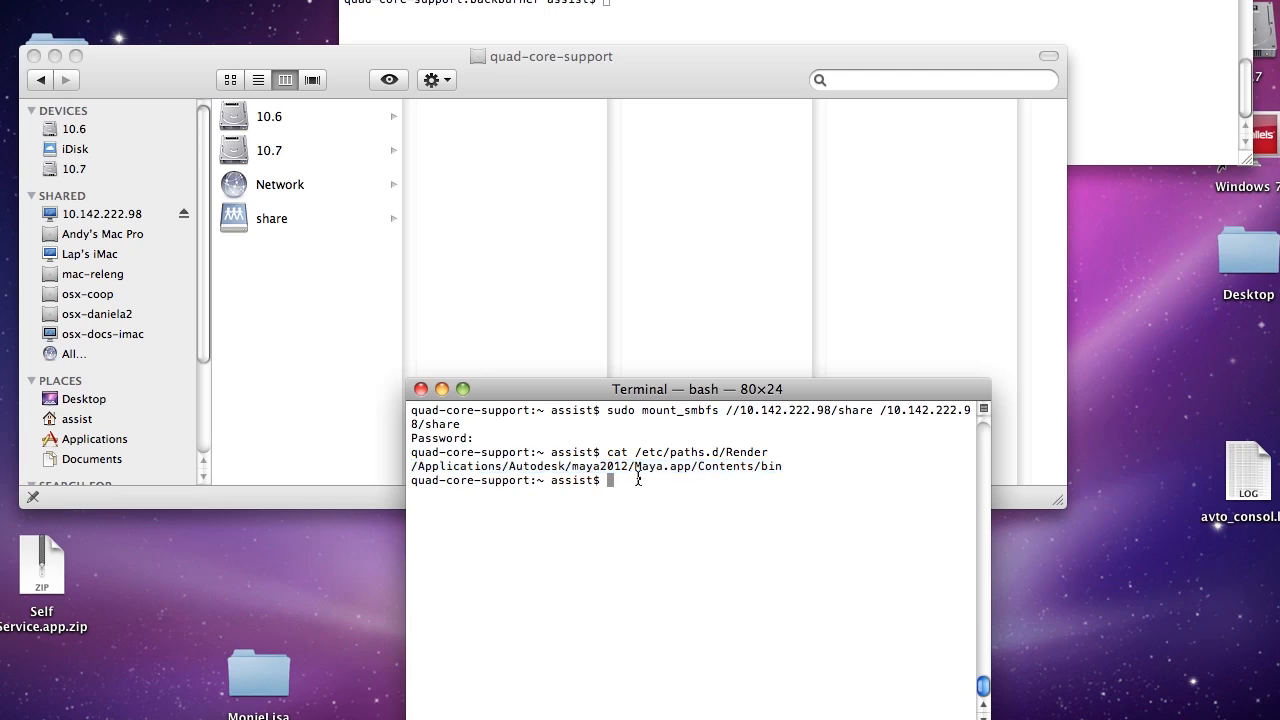
text(Red)
text(ne)
- Run Render at the prompt and get the 'Missing file name' reply confirming it resolves
key(BackSpace)
key(BackSpace)
text(er)
key(Return)
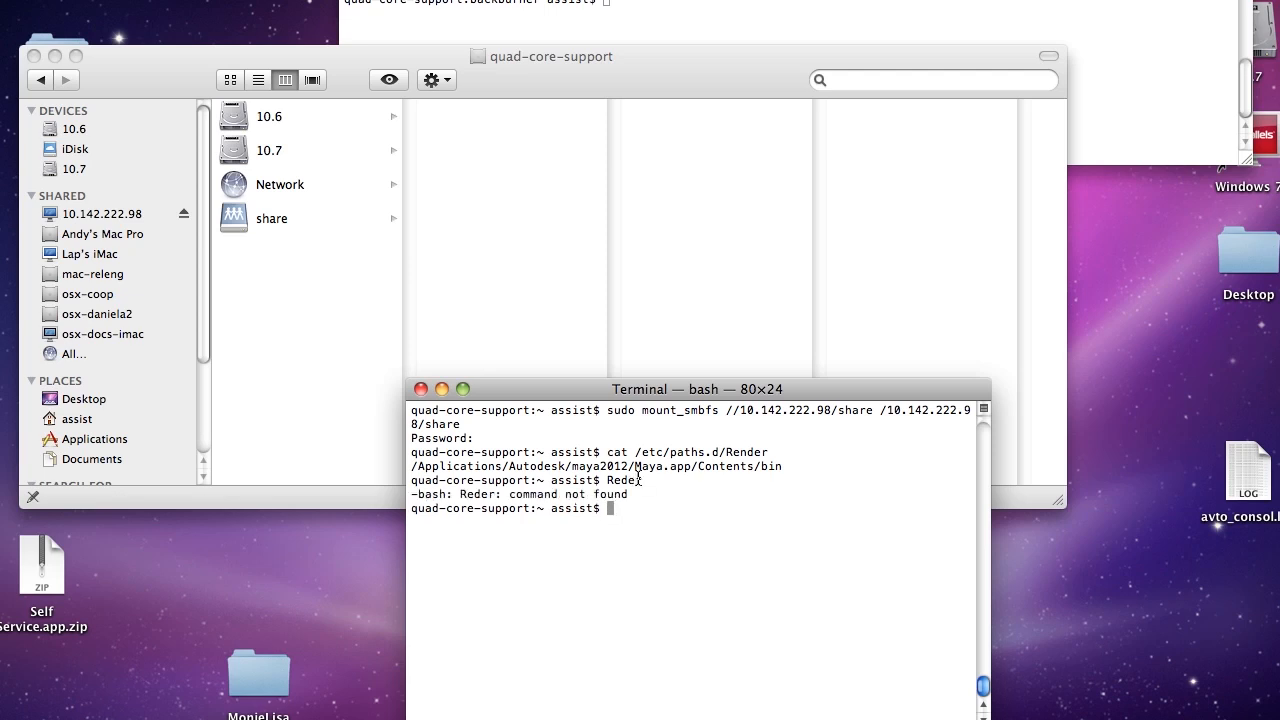
text(Render)
key(Return)
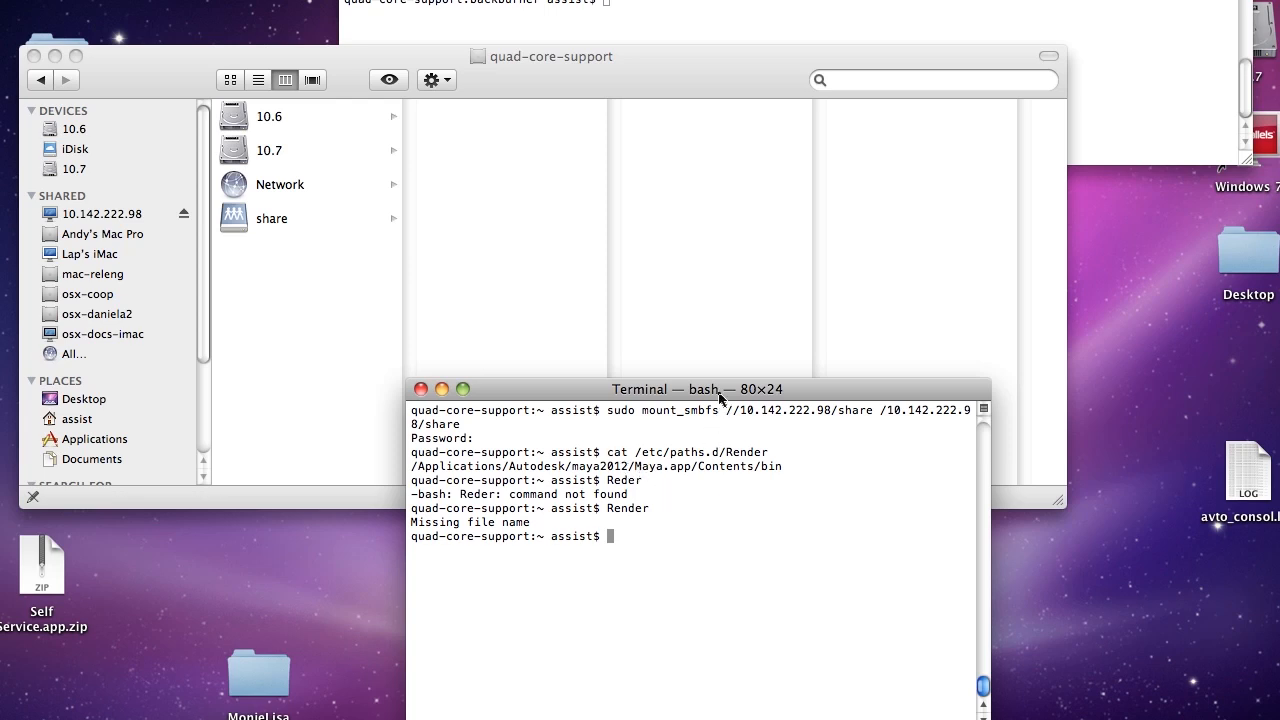
drag(716, 400, 689, 412)
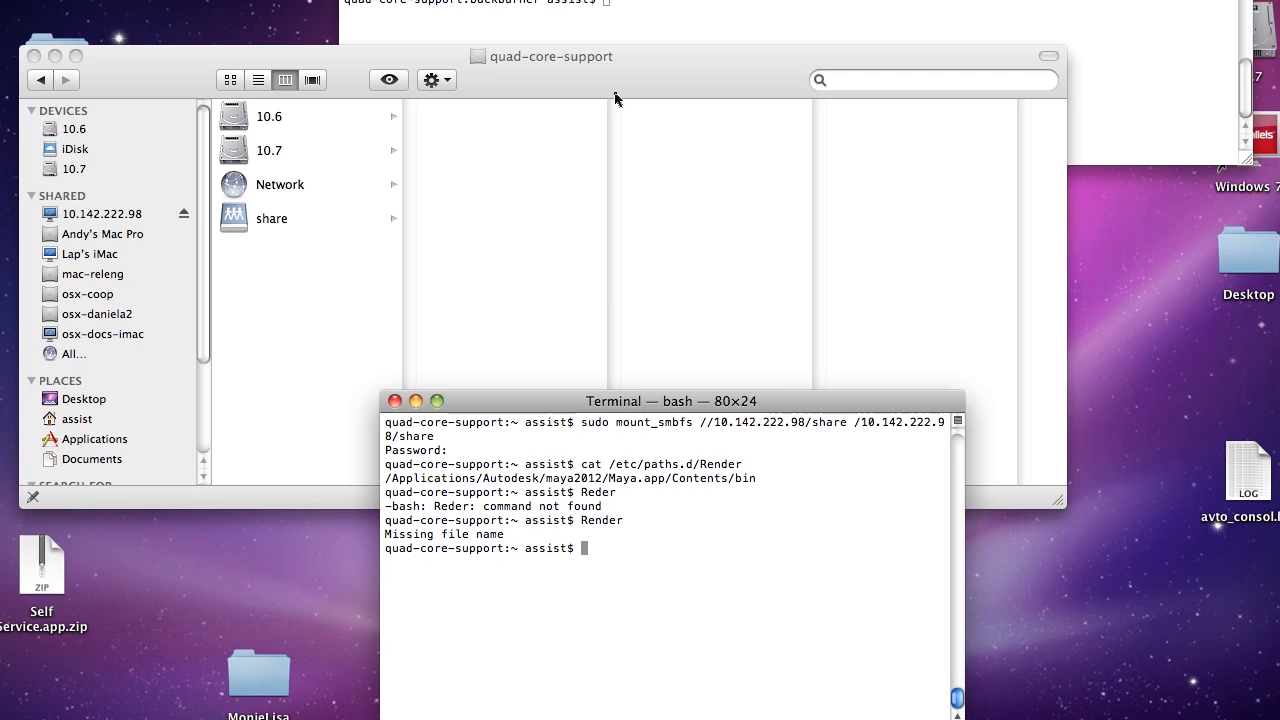
- Launch sudo ./backburnerServer -m 10.142.221.41 in the server shell
click(825, 43)
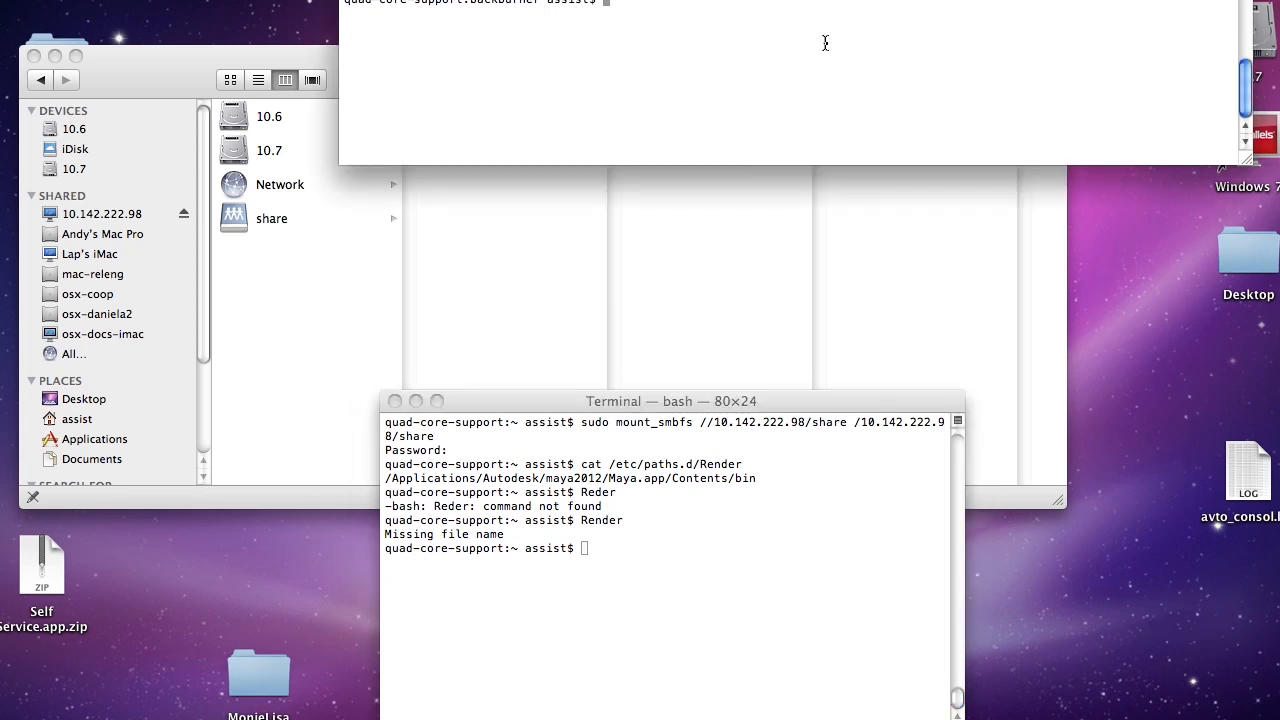
key(Up)
key(Return)
- Follow backburnerServer.log with tail -f in a widened window, then check Backburner Monitor
click(604, 564)
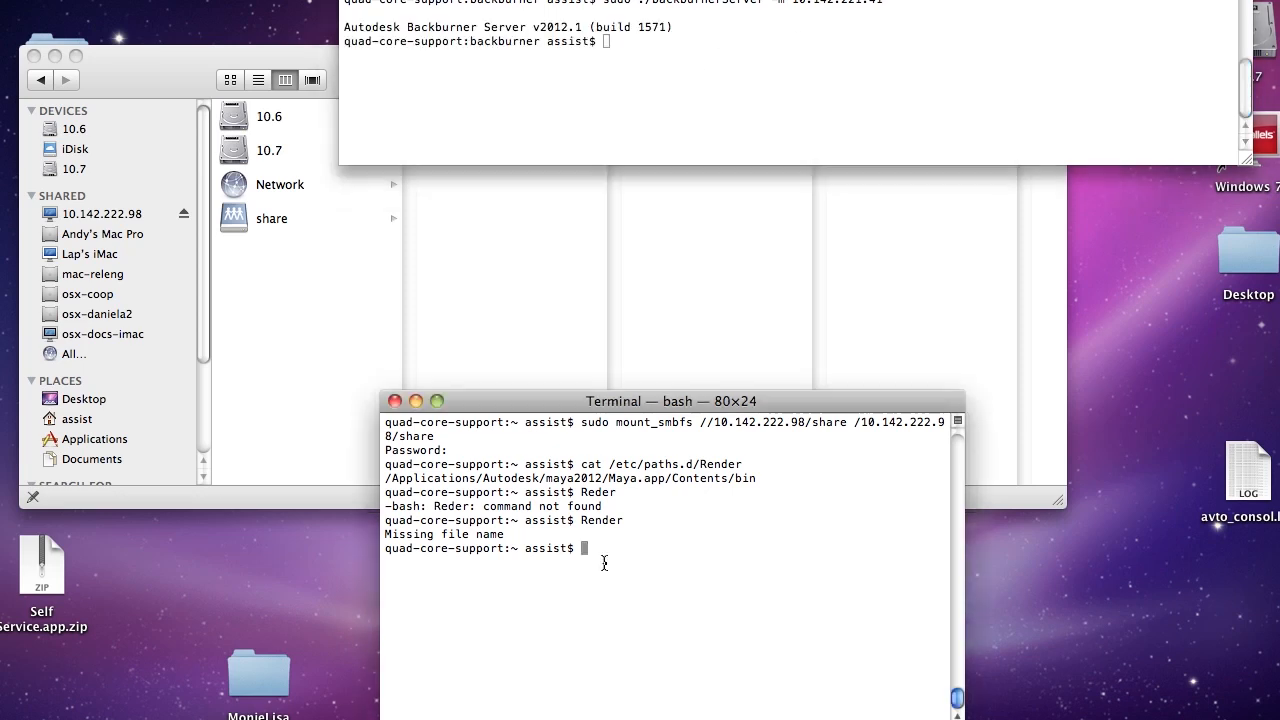
key(Up)
key(Up)
key(Up)
key(Up)
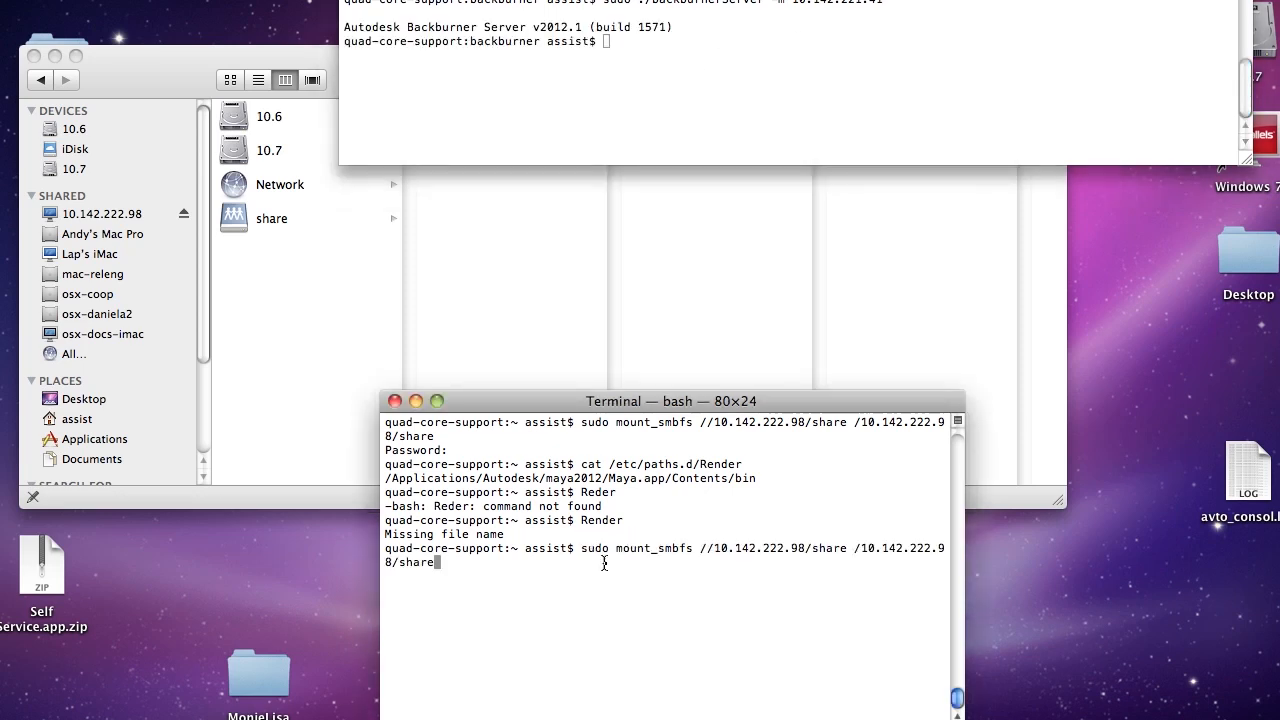
key(Up)
key(Up)
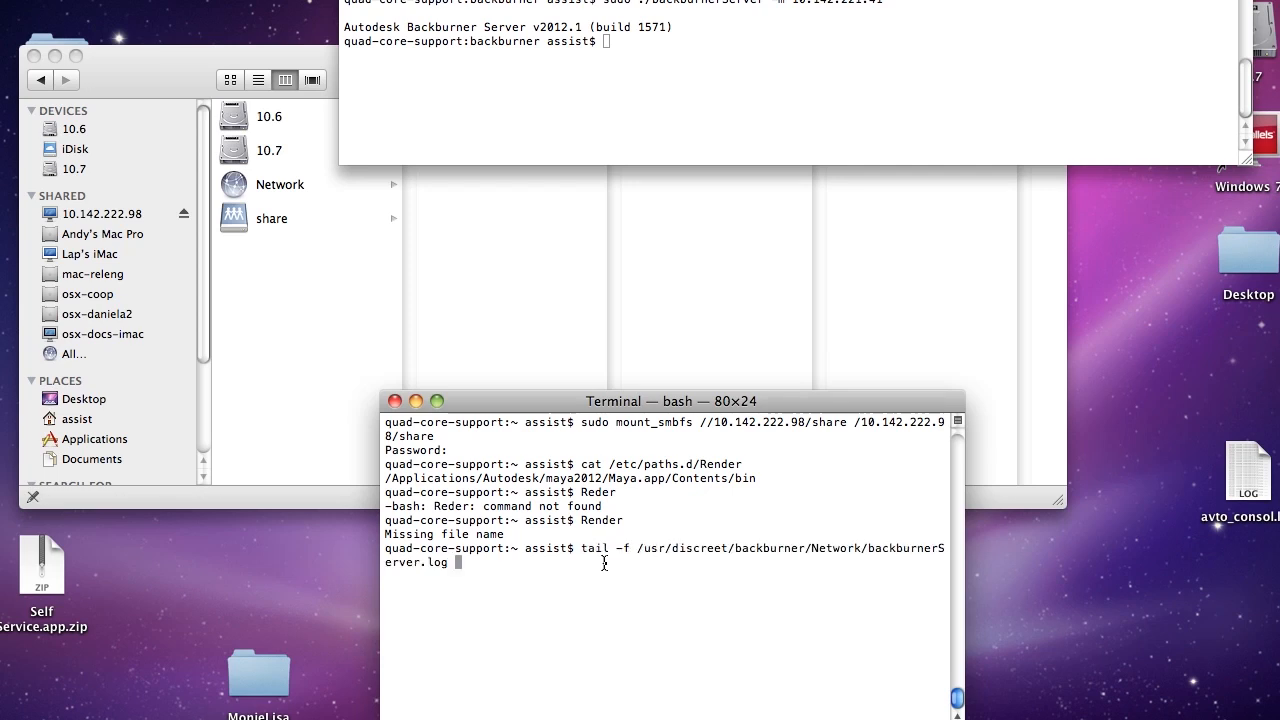
key(Return)
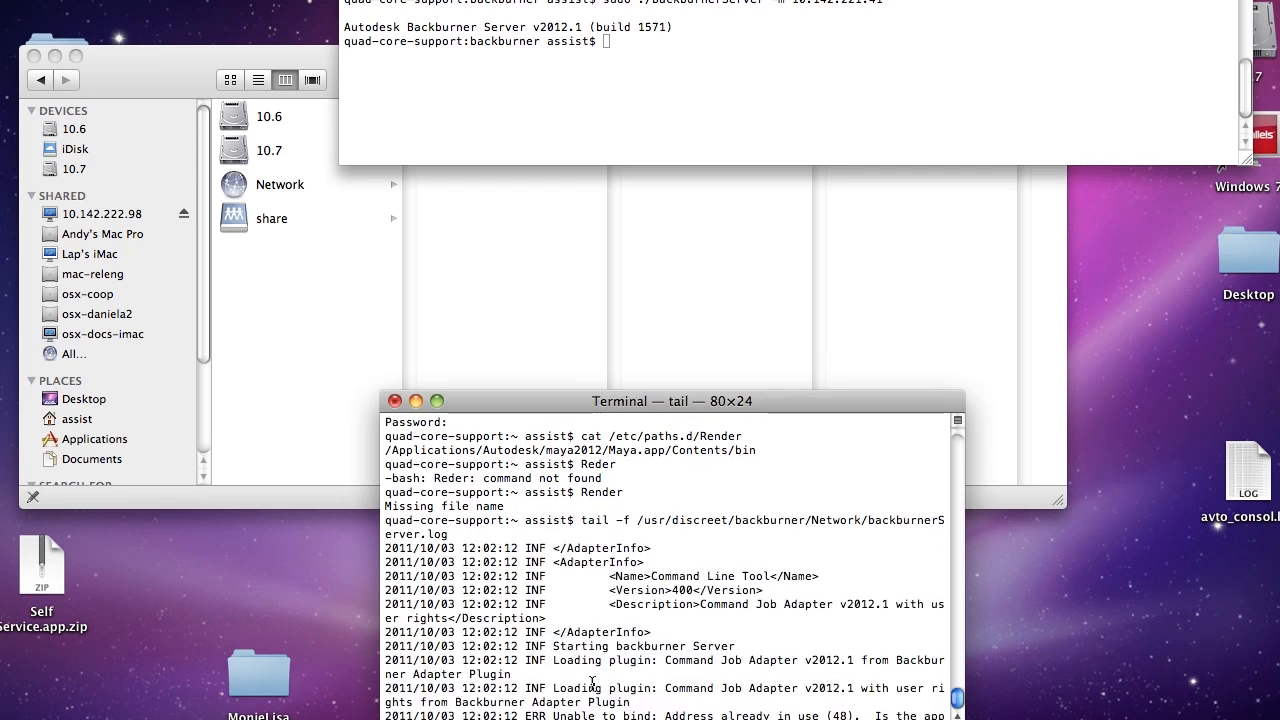
drag(958, 712, 1174, 712)
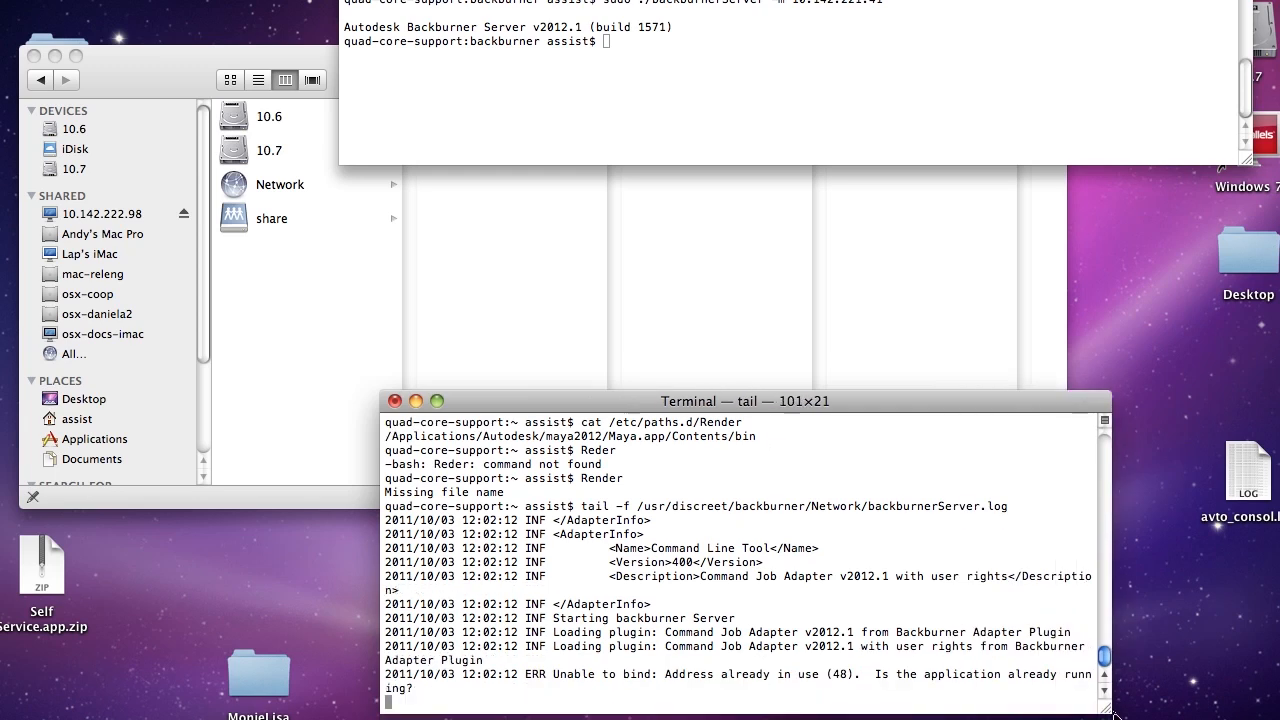
click(783, 115)
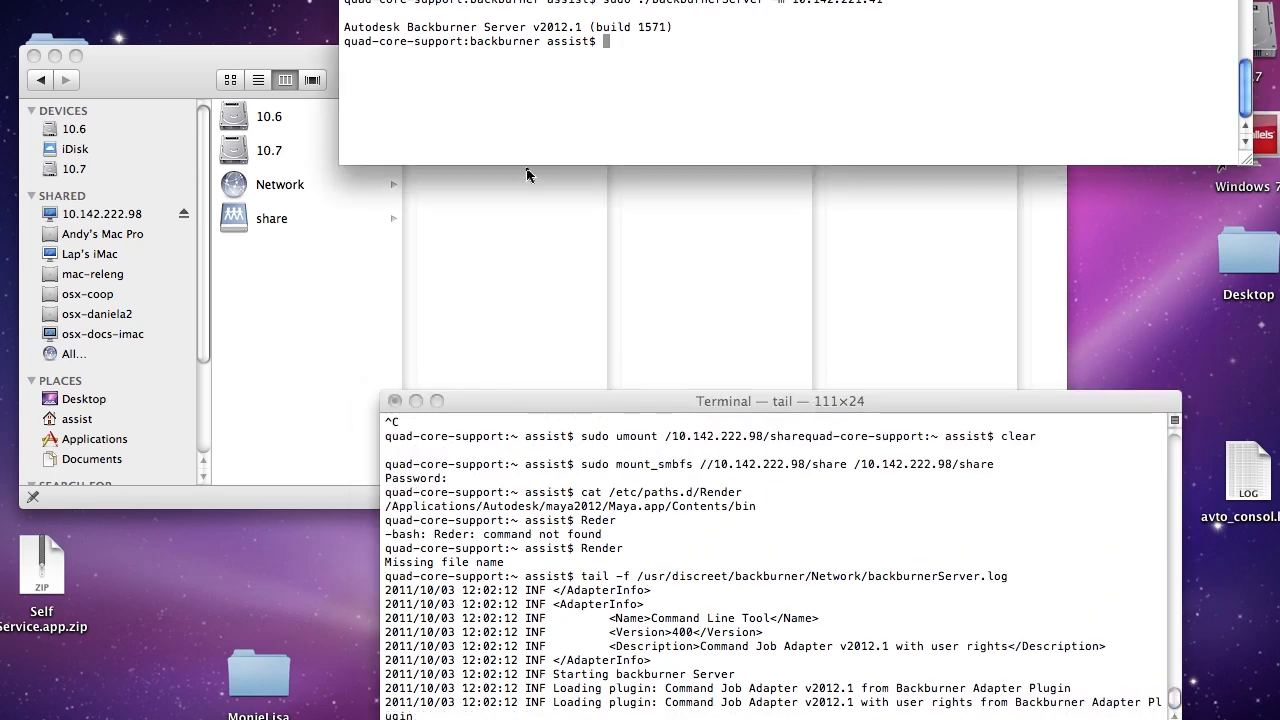
key(super+Tab)
- List backburner-related processes with ps axu | grep back and pick out Render PID 971
click(96, 480)
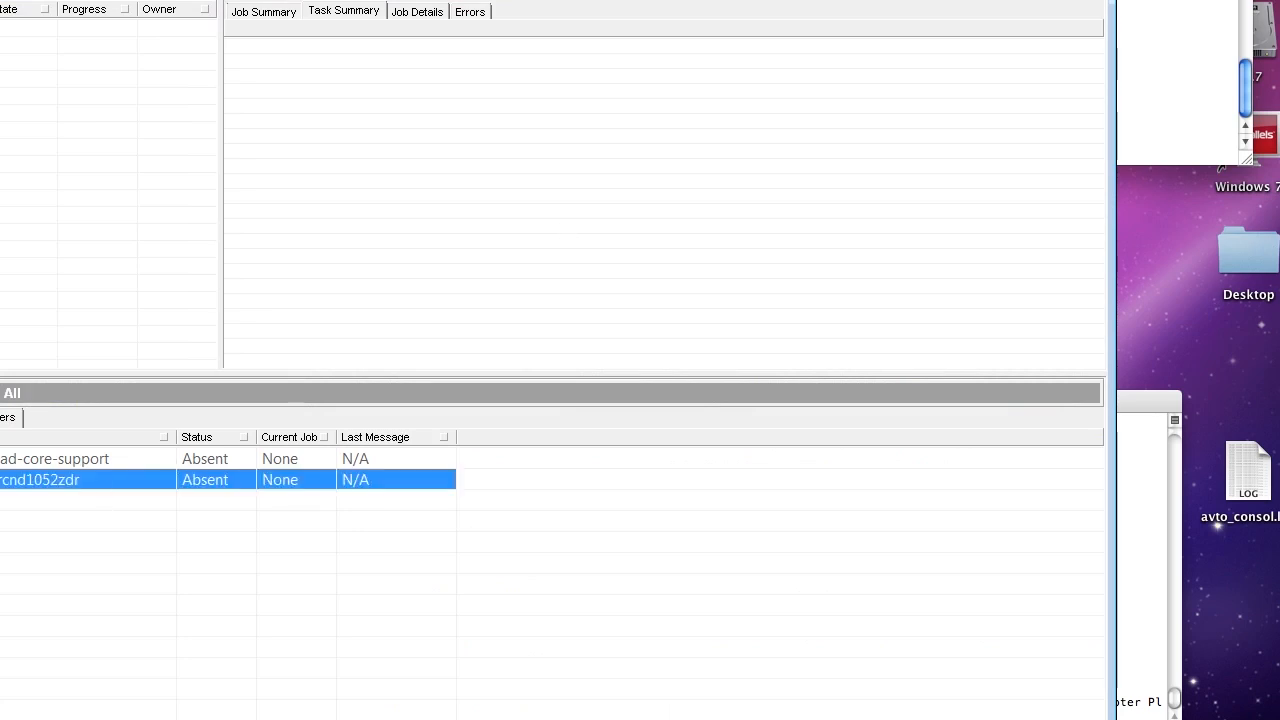
key(super+Tab)
key(Up)
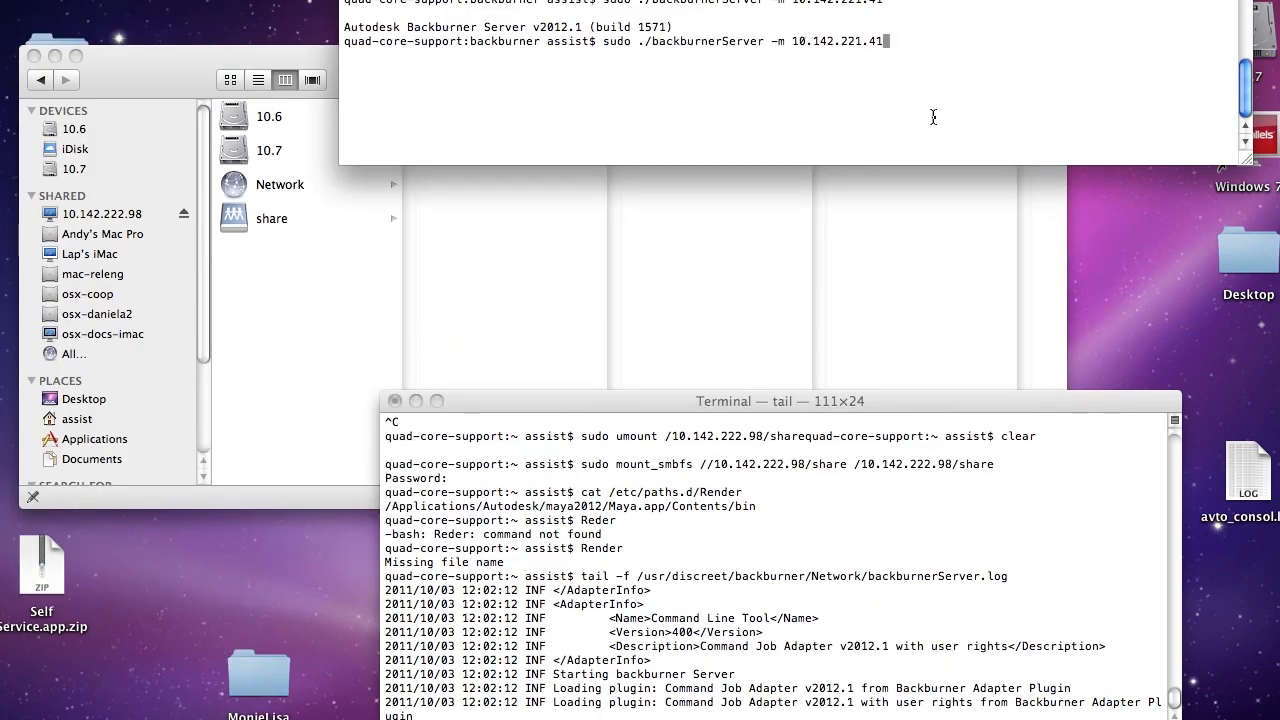
key(Return)
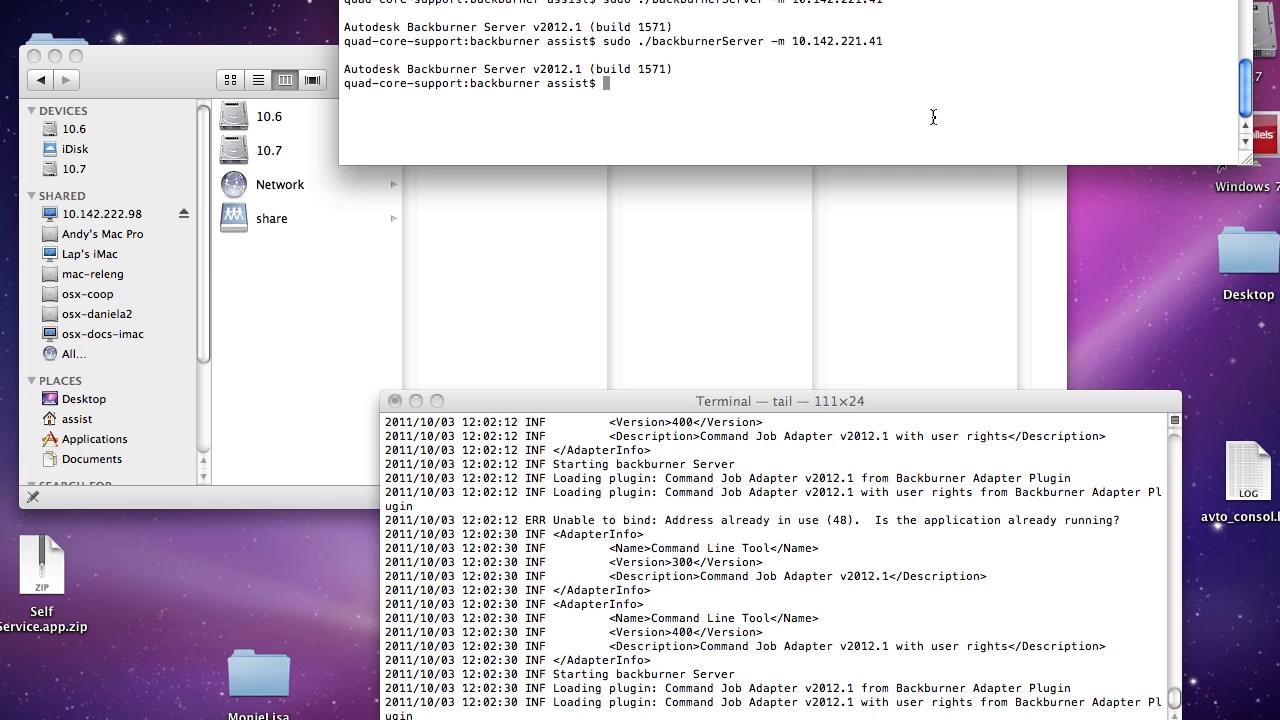
text(ps axu)
text( \ grep)
key(BackSpace)
key(BackSpace)
key(BackSpace)
key(BackSpace)
key(BackSpace)
key(BackSpace)
text(| grep back)
key(Return)
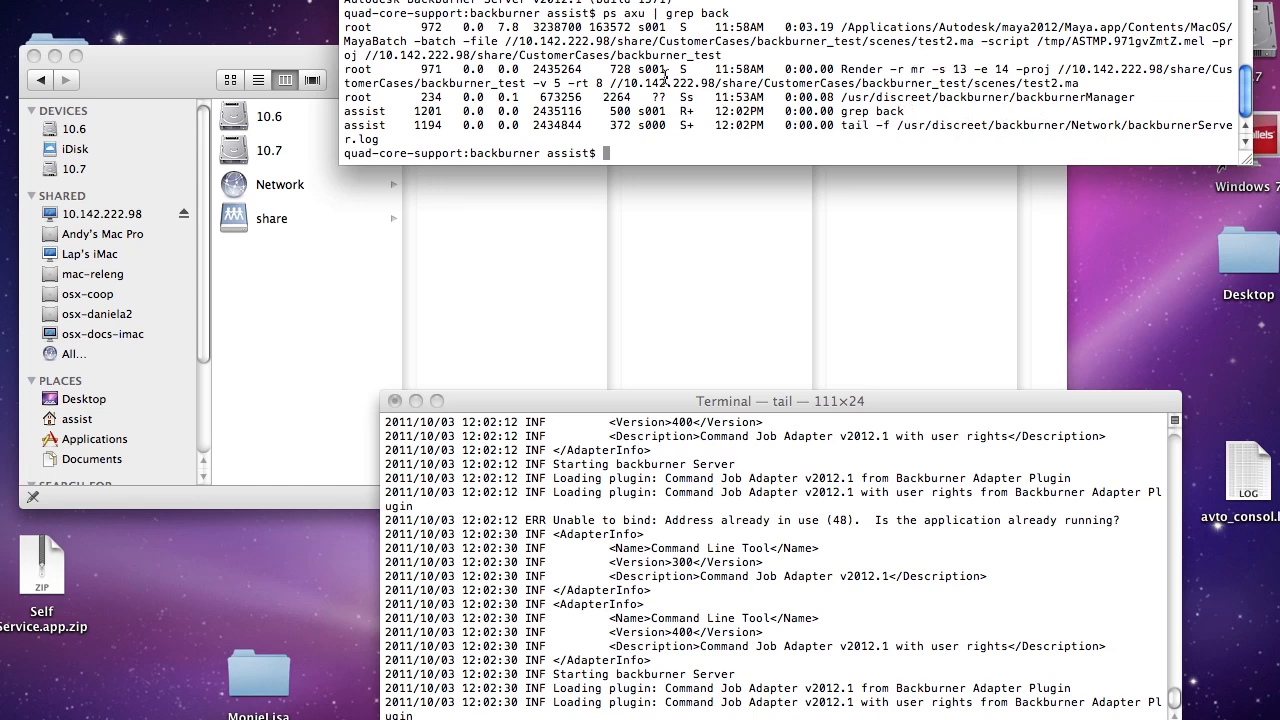
double_click(431, 69)
text(s)
text(udo kill )
text(971)
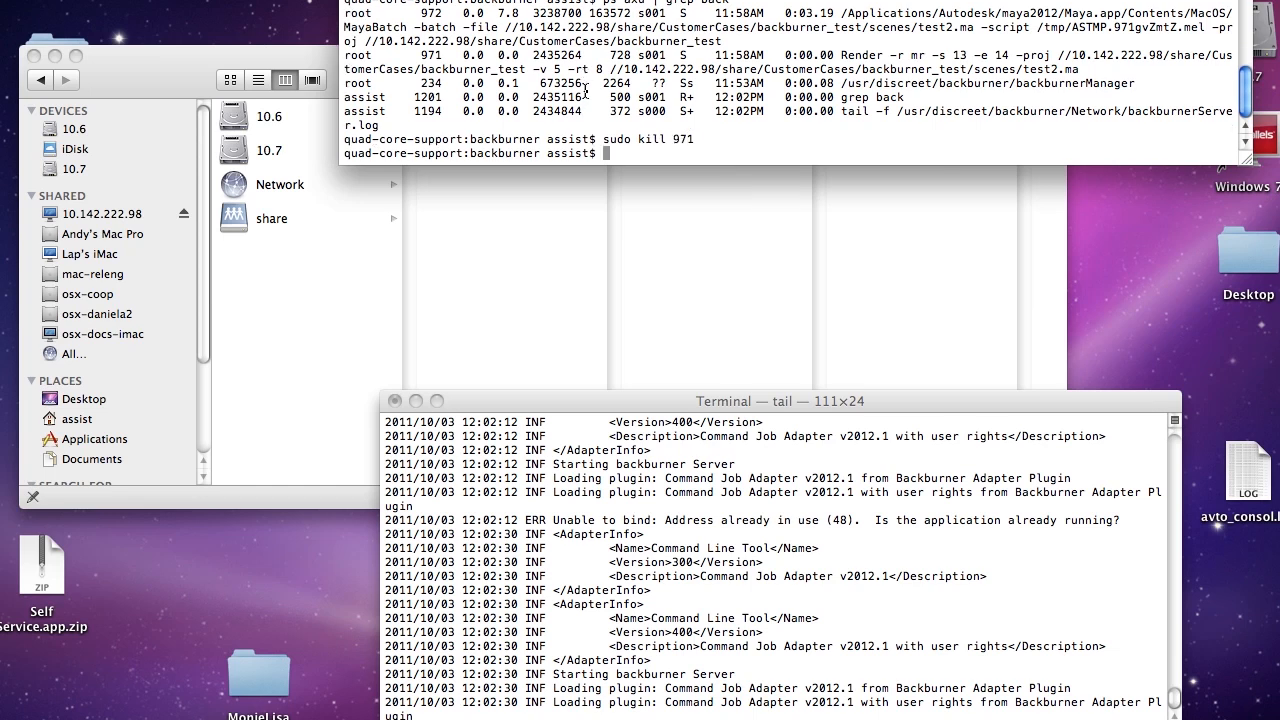
- Relaunch the Backburner server for 10.142.221.41 so quad-core-support shows Idle in the monitor
key(Up)
key(Up)
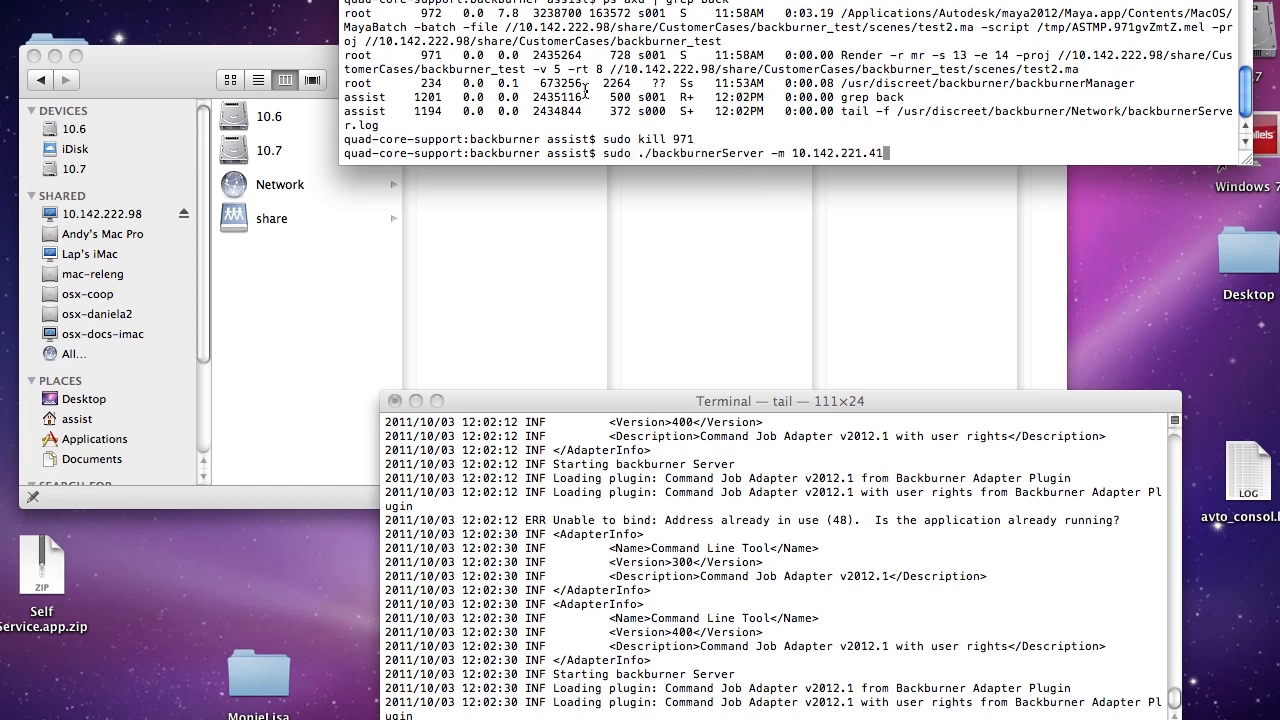
key(Up)
key(Down)
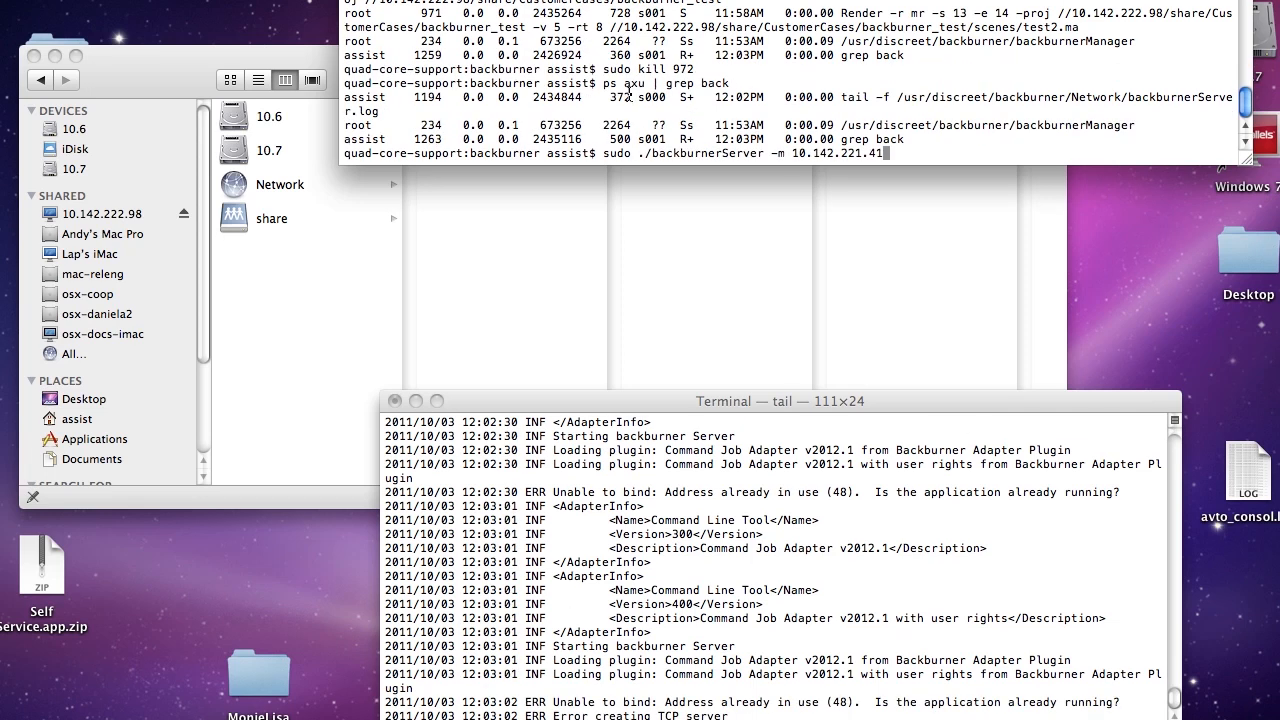
key(Return)
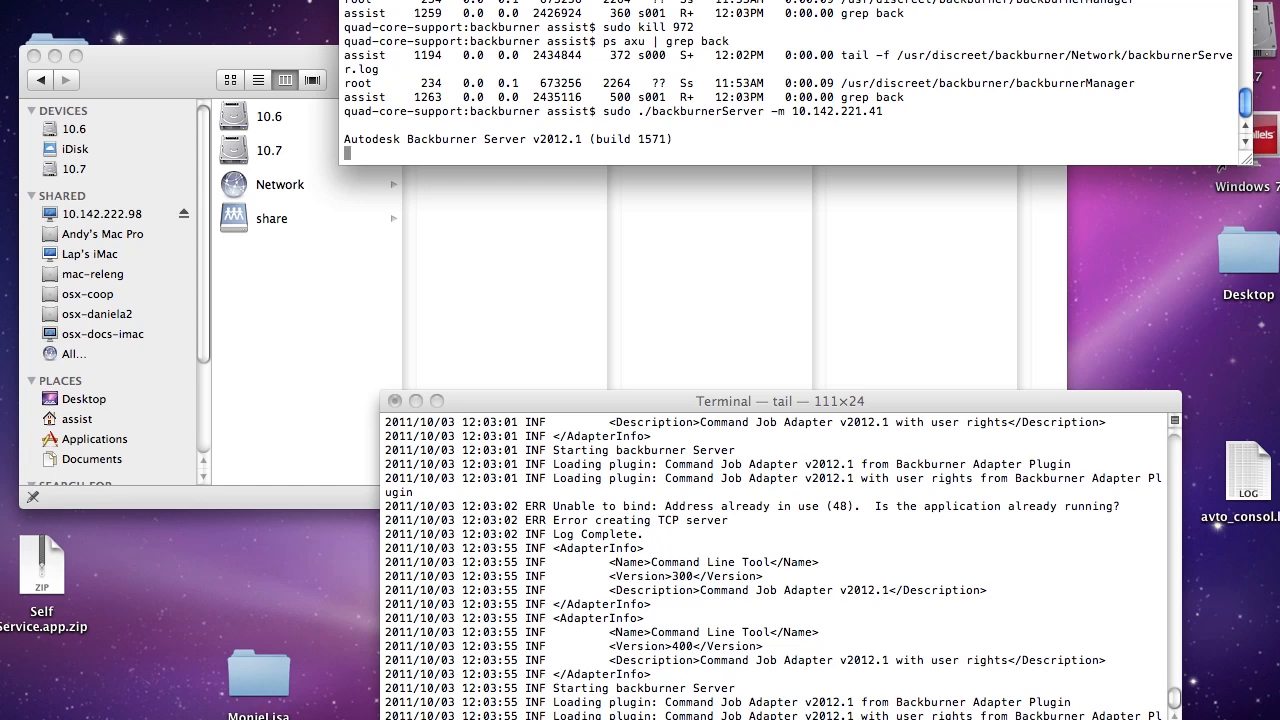
key(super+Tab)
click(45, 460)
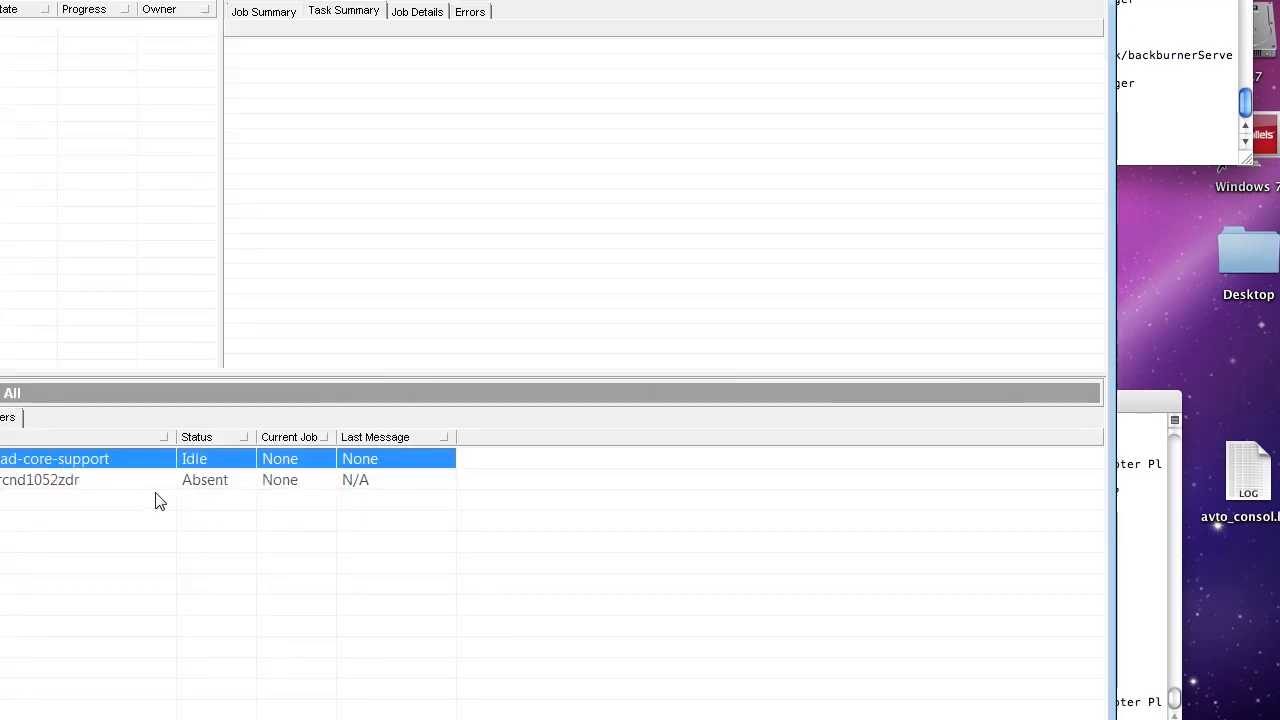
- Check the rcnd1052zdr server row stays Absent, then switch to the Maya torus scene
click(73, 482)
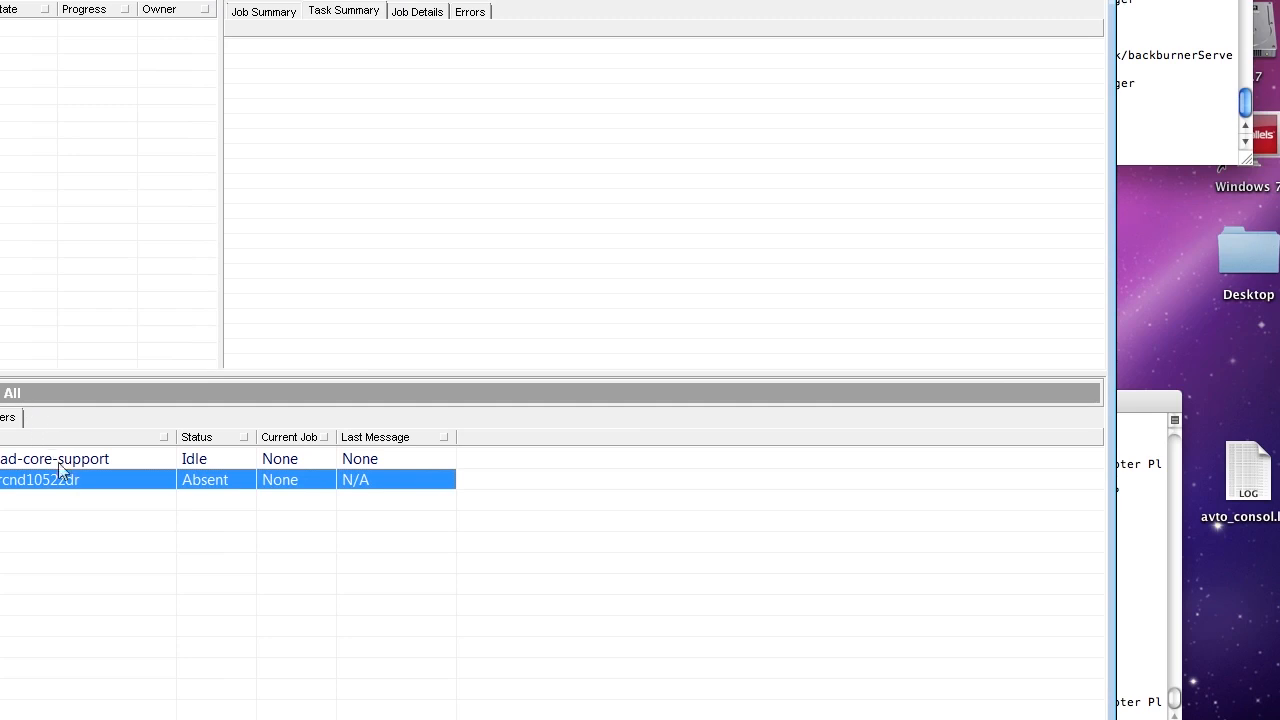
key(super+Tab)
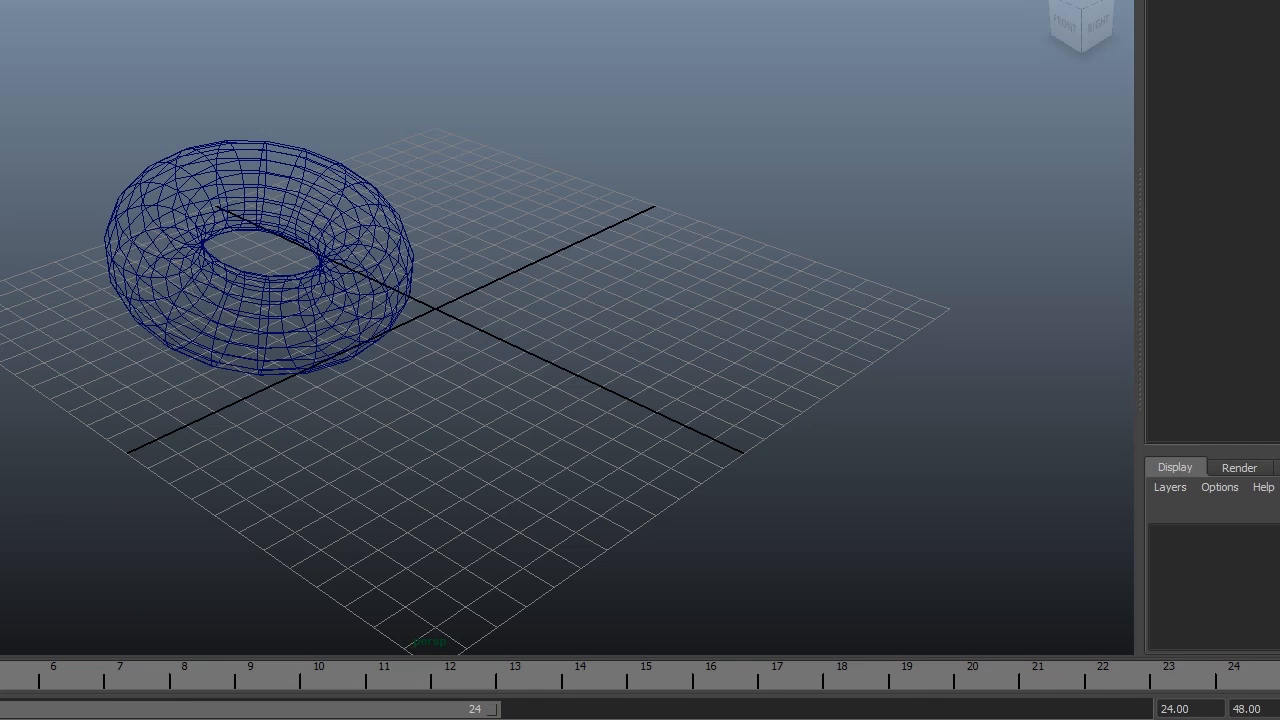
- Start a Backburner job from the Render menu, ignoring unsaved scene changes
click(220, 52)
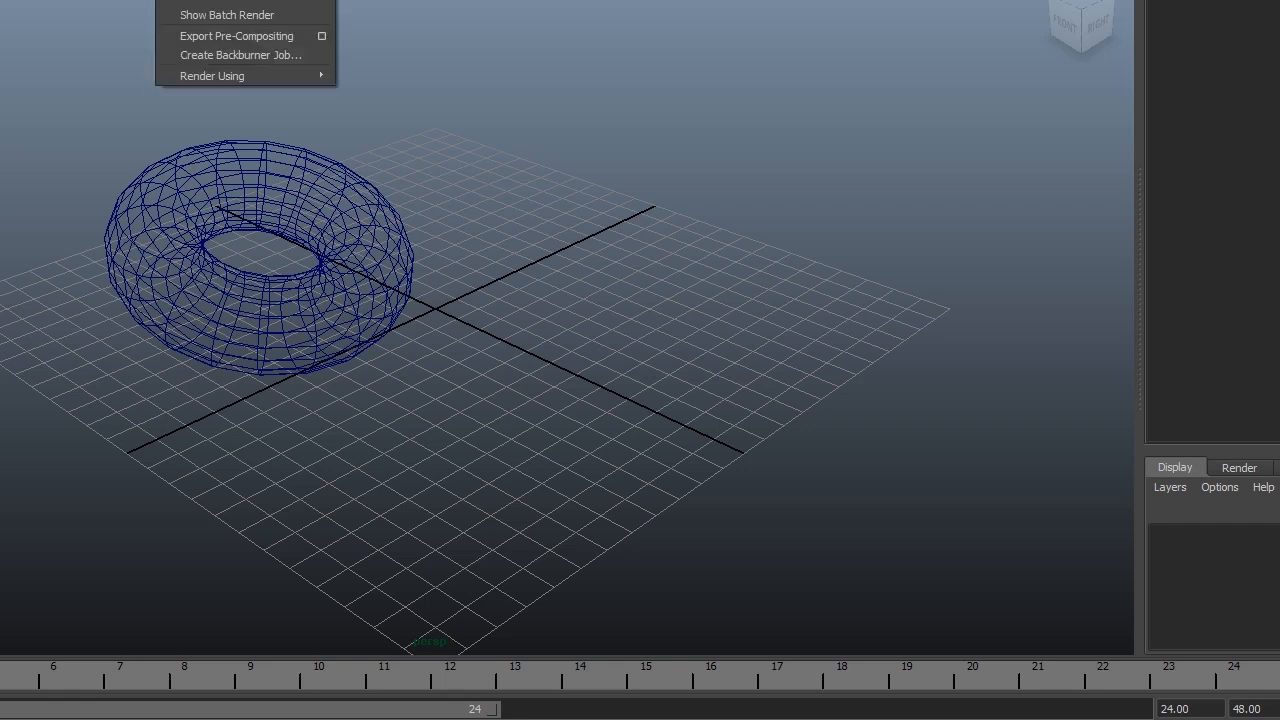
click(264, 51)
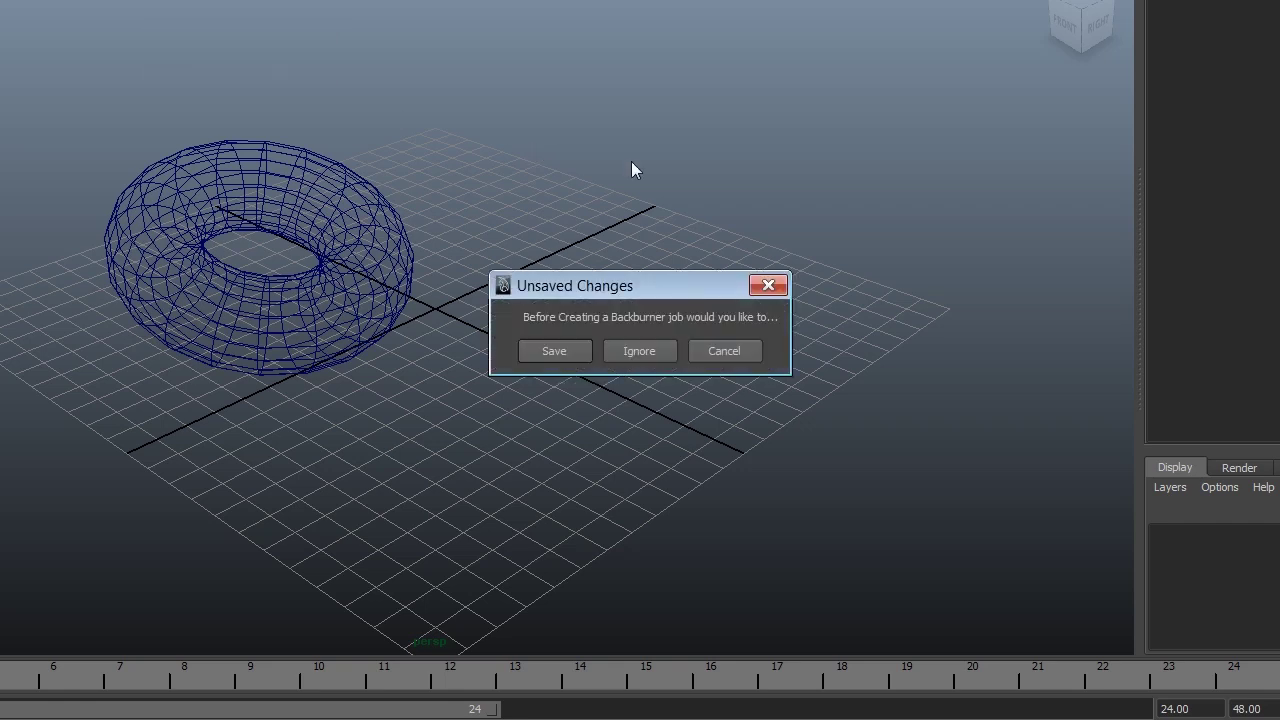
click(651, 352)
drag(600, 169, 571, 47)
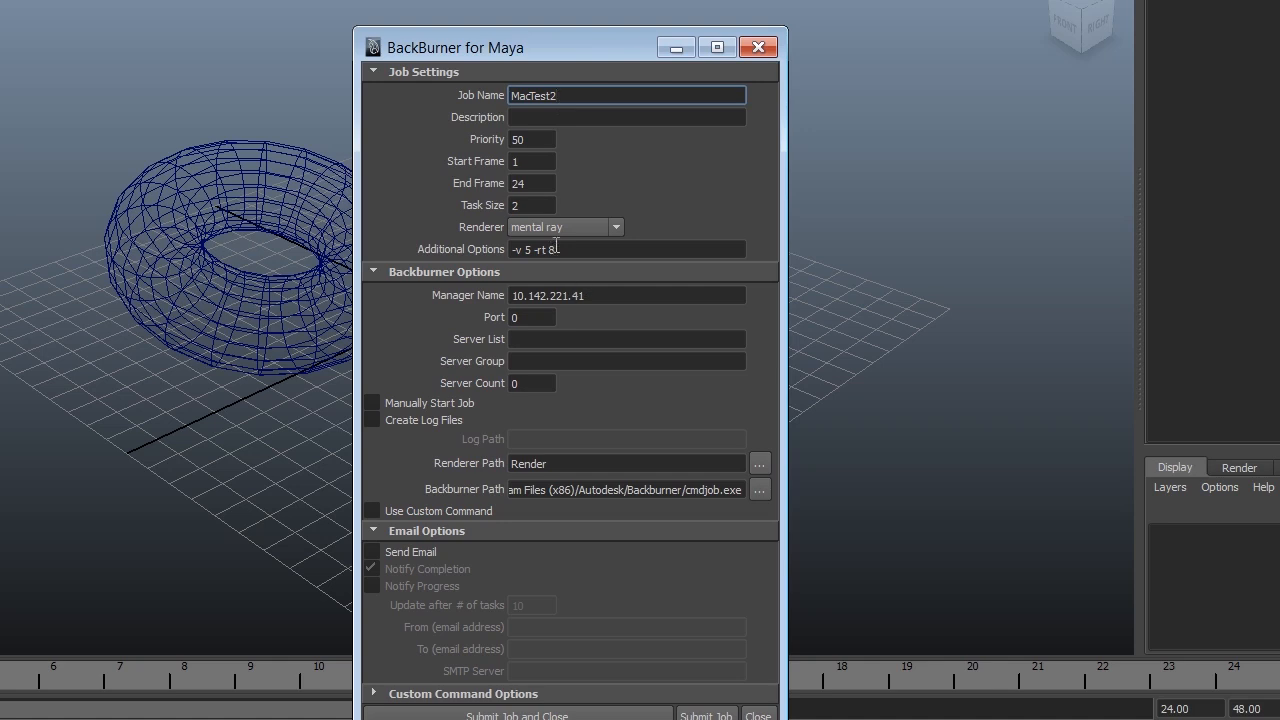
- Verify manager 10.142.221.41 and renderer path Render for job MacTest2 before submitting
click(615, 255)
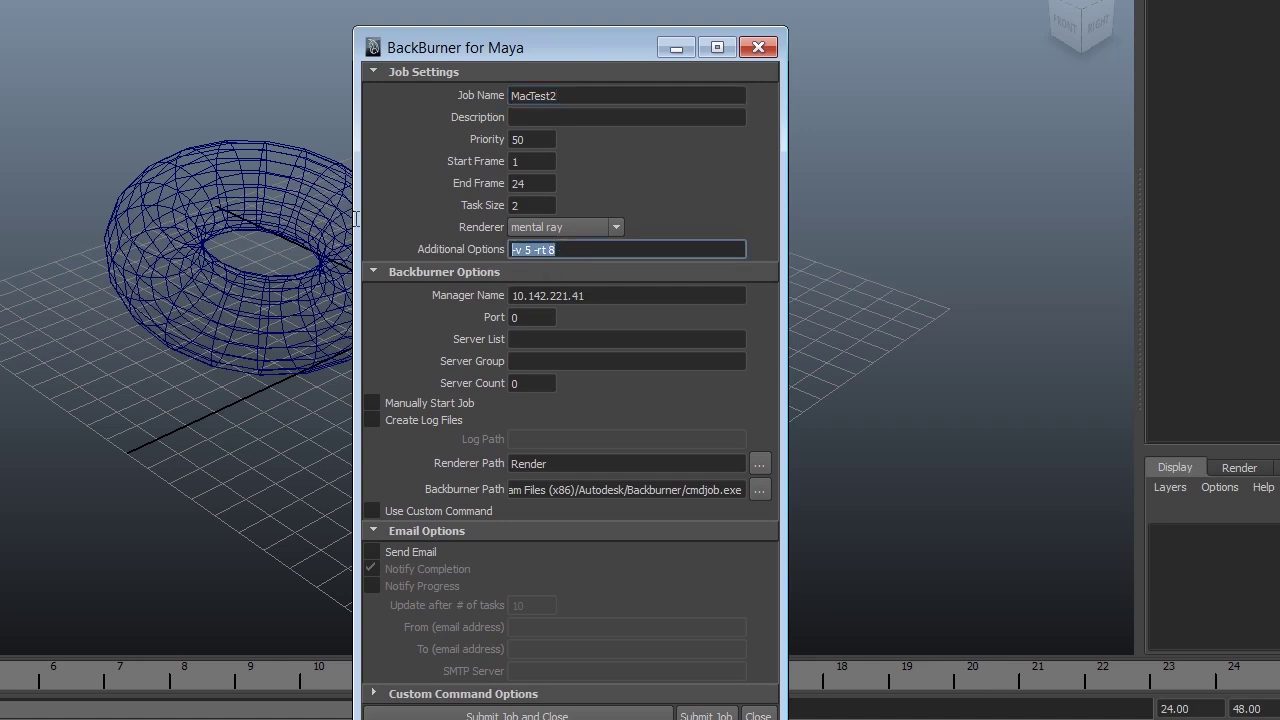
click(598, 295)
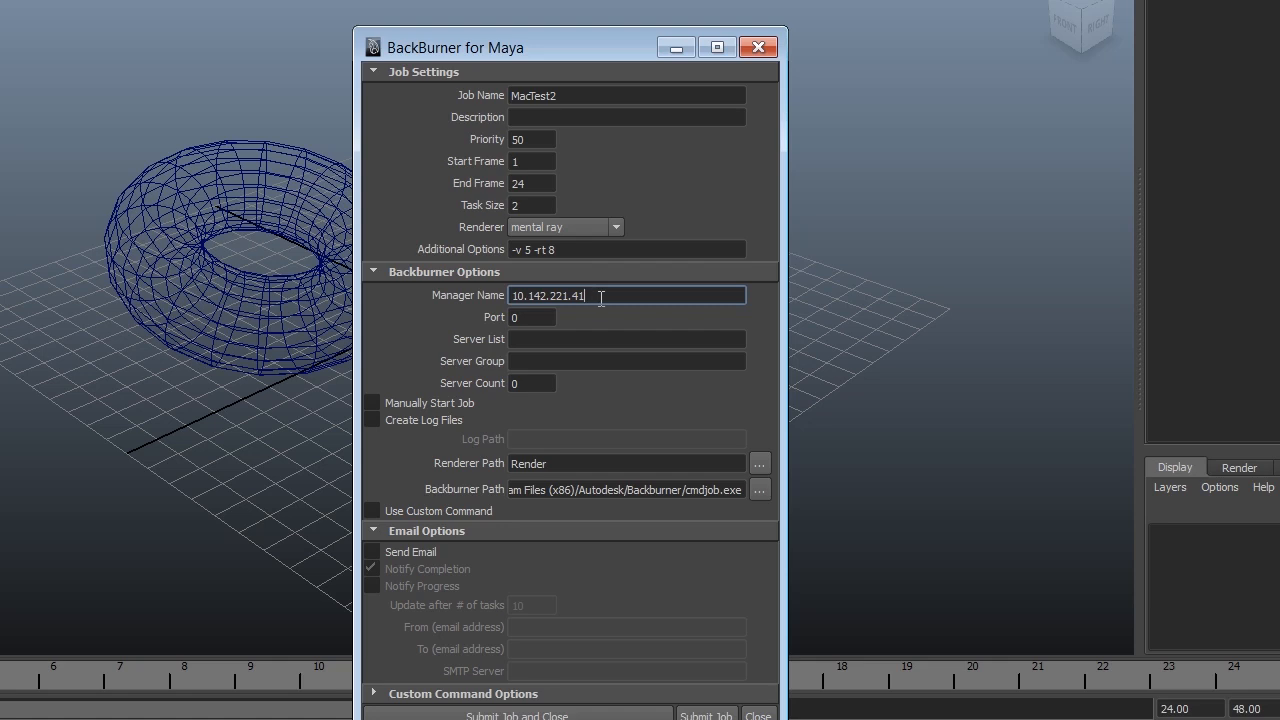
double_click(601, 297)
click(575, 463)
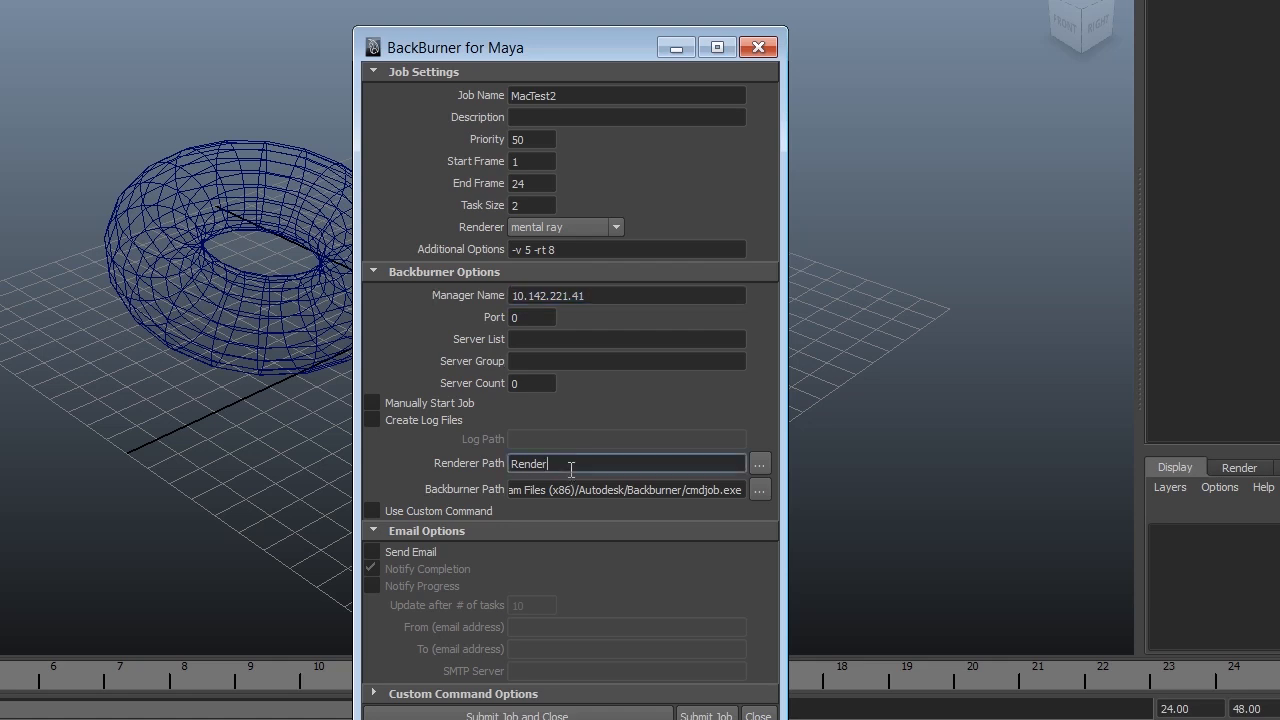
double_click(585, 466)
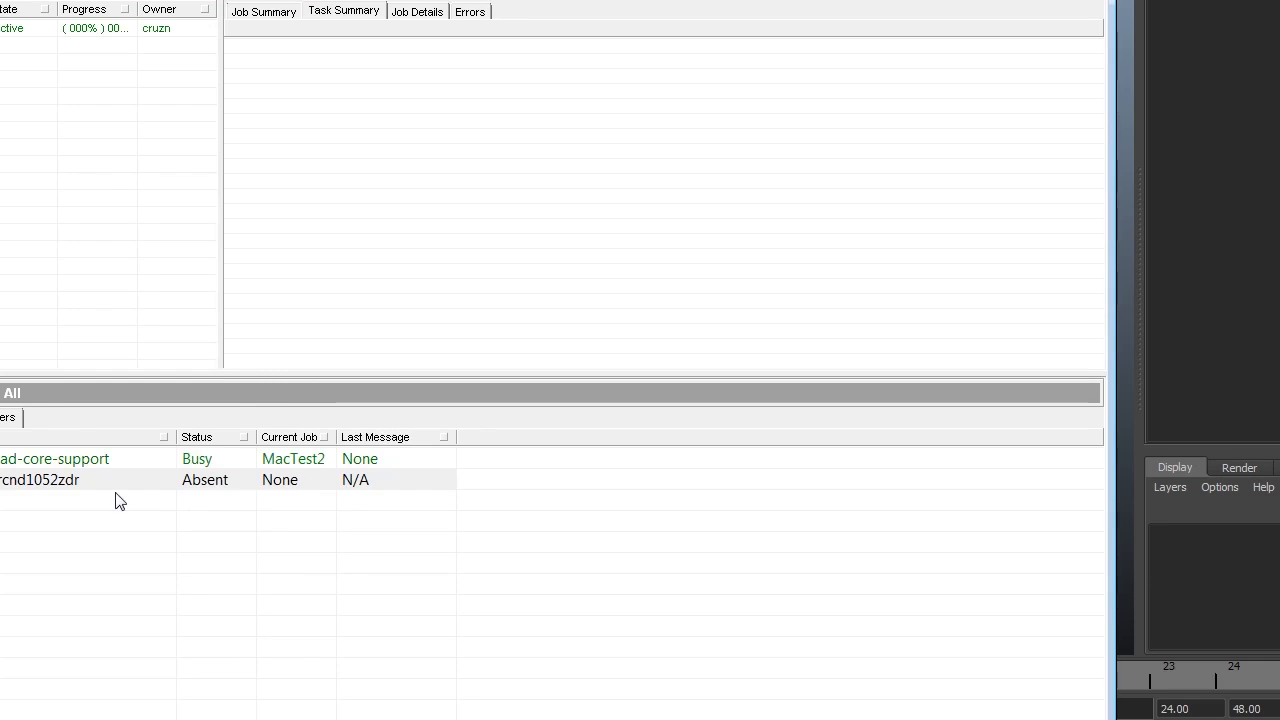
- Show MacTest2's frame tasks with frames 1–6 Complete on quad-core-support
click(120, 462)
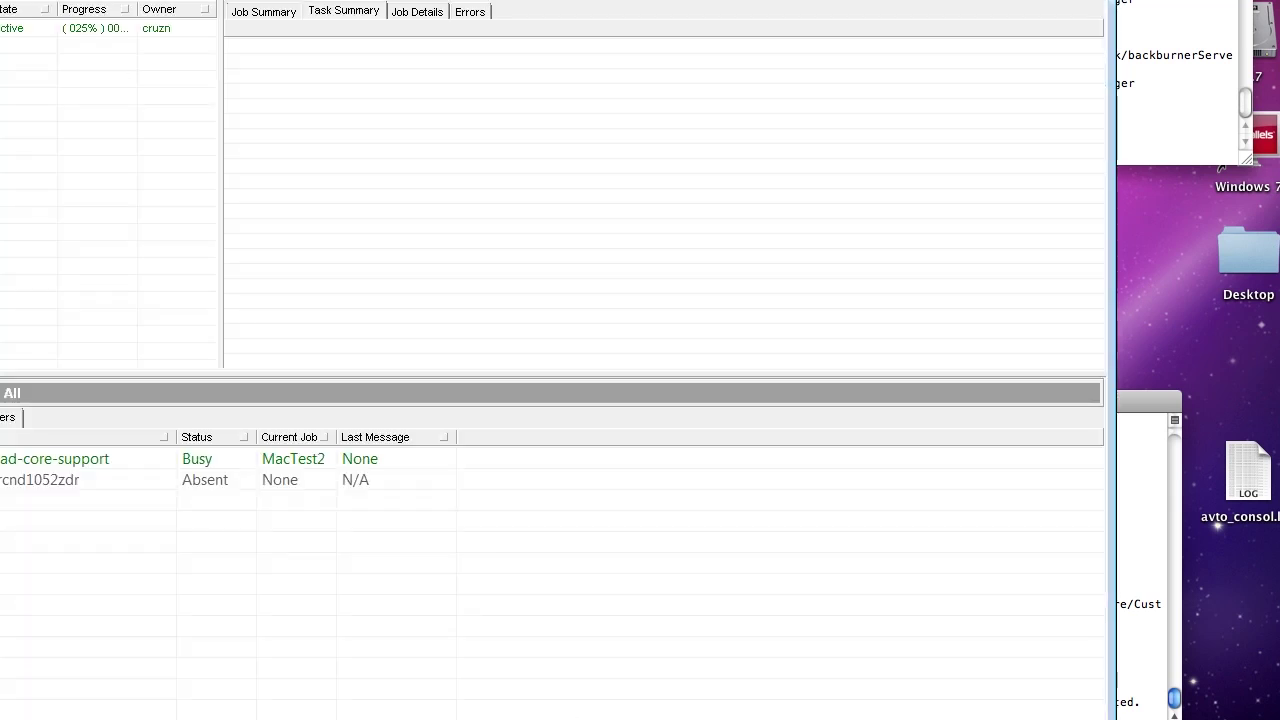
click(156, 28)
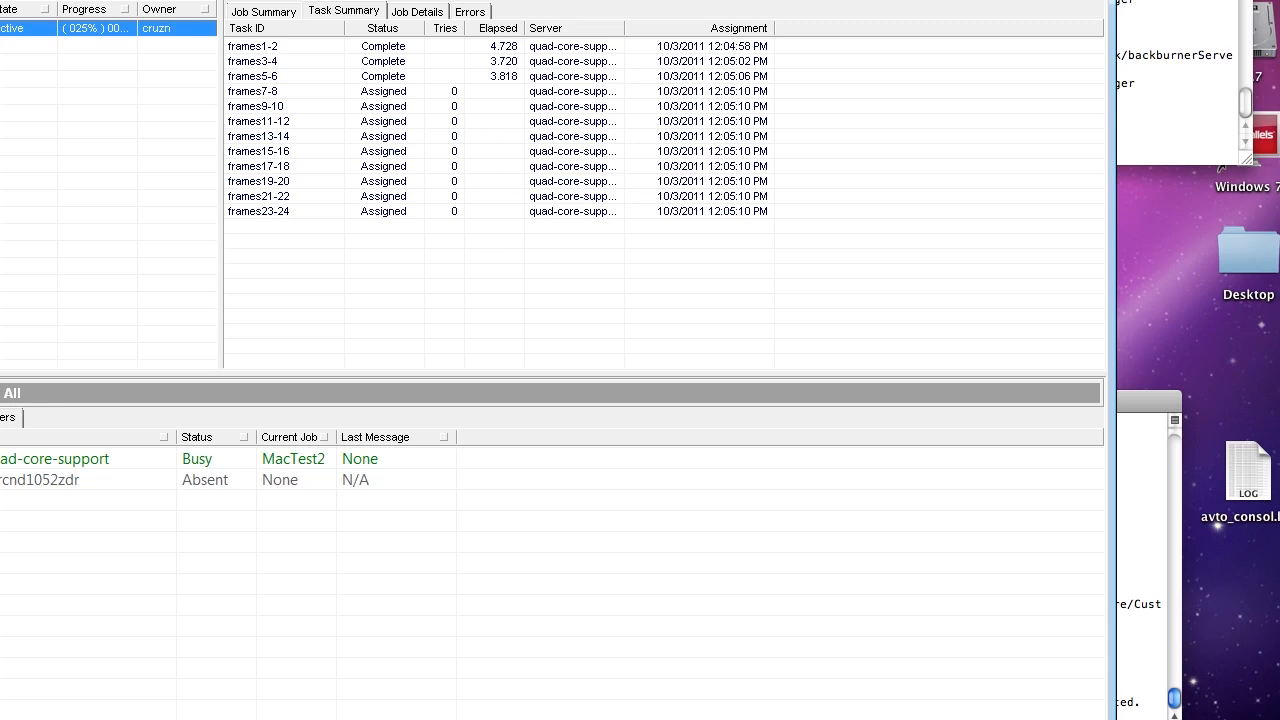
- Delete the MacTest2 job and launch Backburner Server from the Windows Start menu
key(Delete)
click(540, 448)
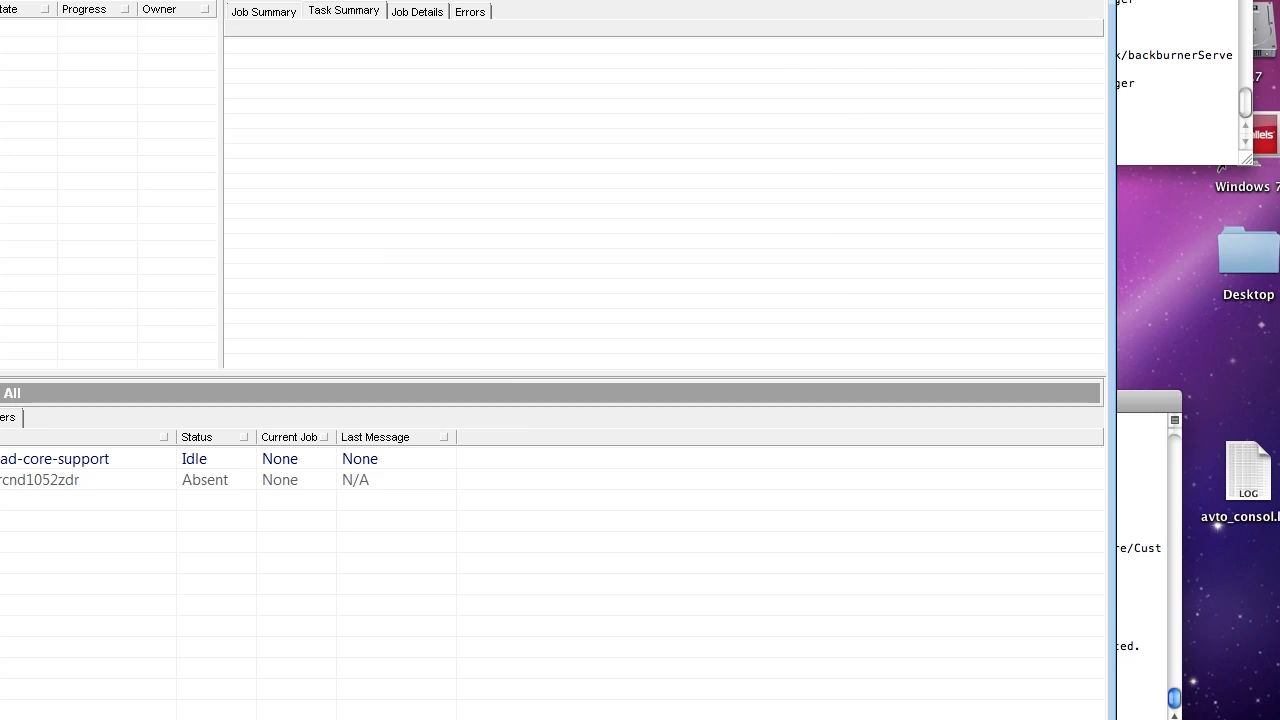
key(super)
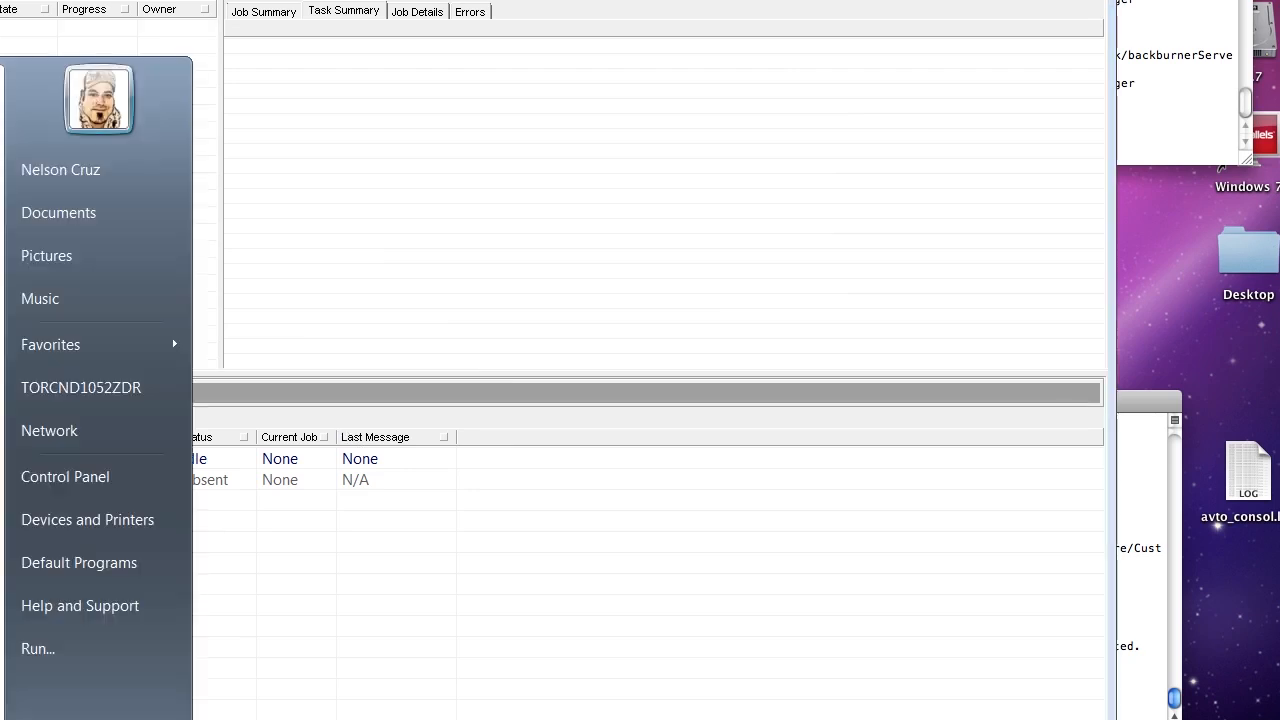
click(60, 169)
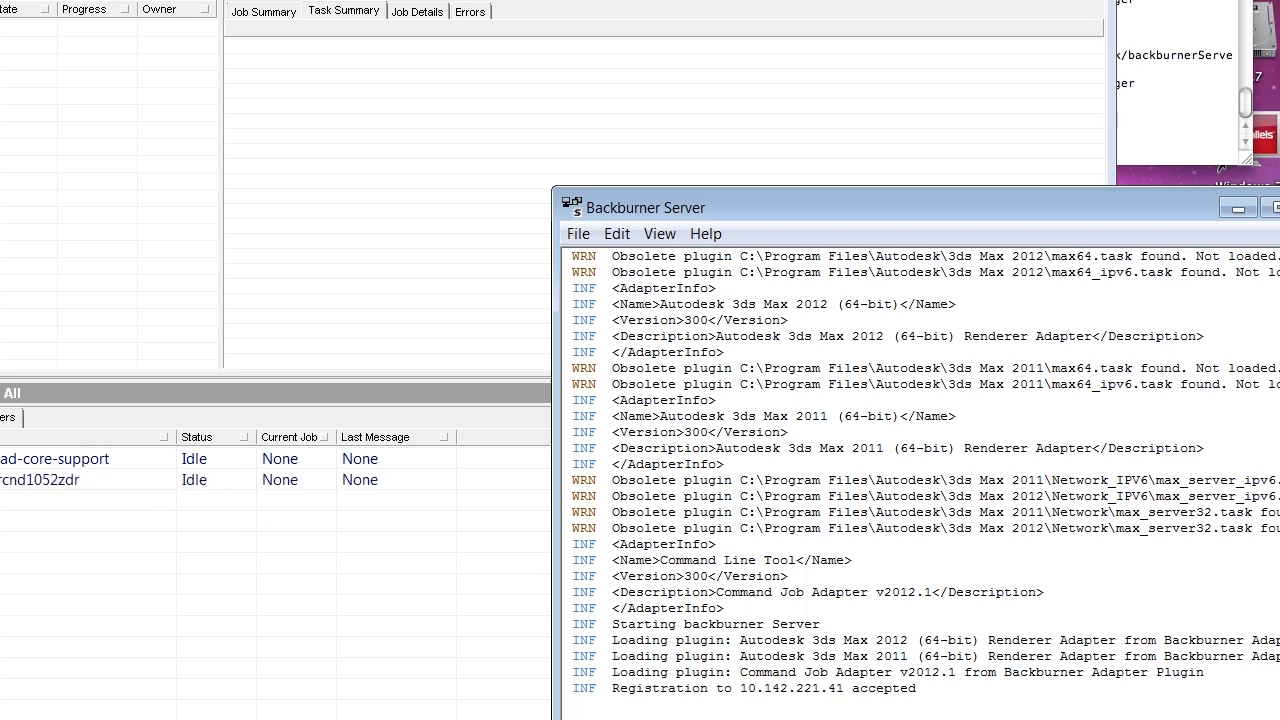
- Permanently delete test2.1.iff through test2.24.iff from backburner_test, then return to the monitor
key(alt+Tab)
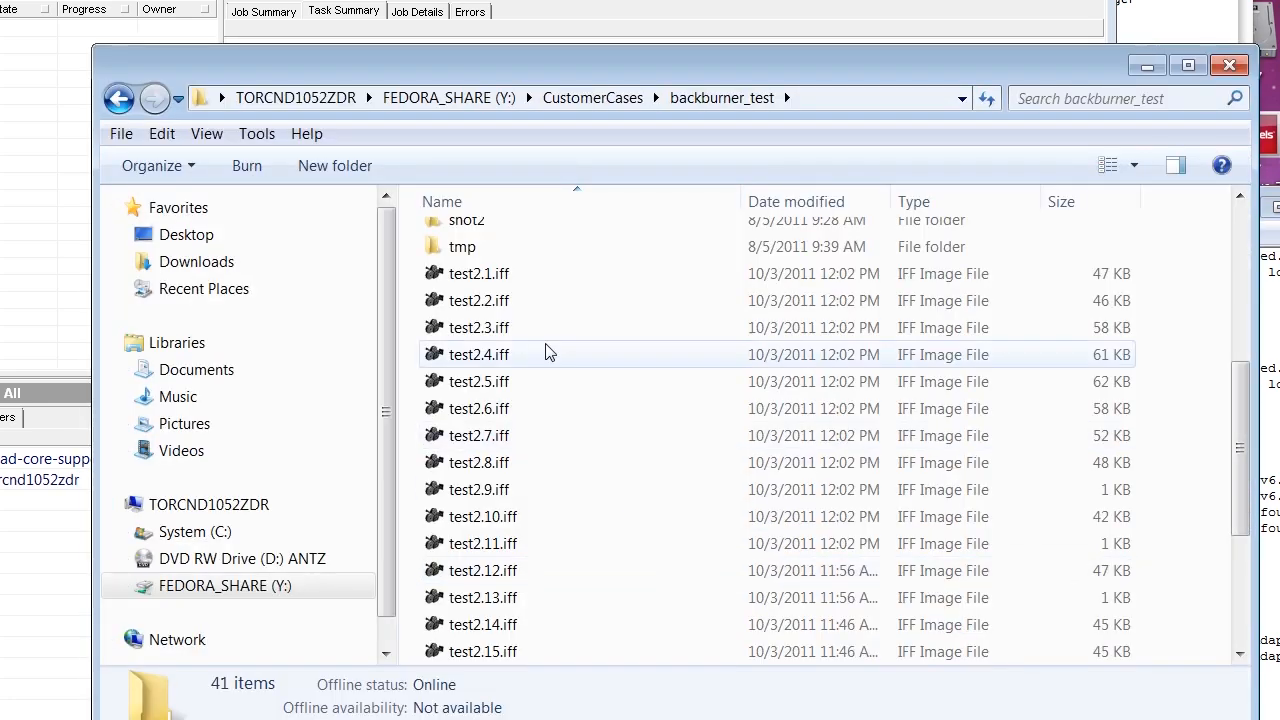
click(490, 274)
scroll(507, 290, down, 4)
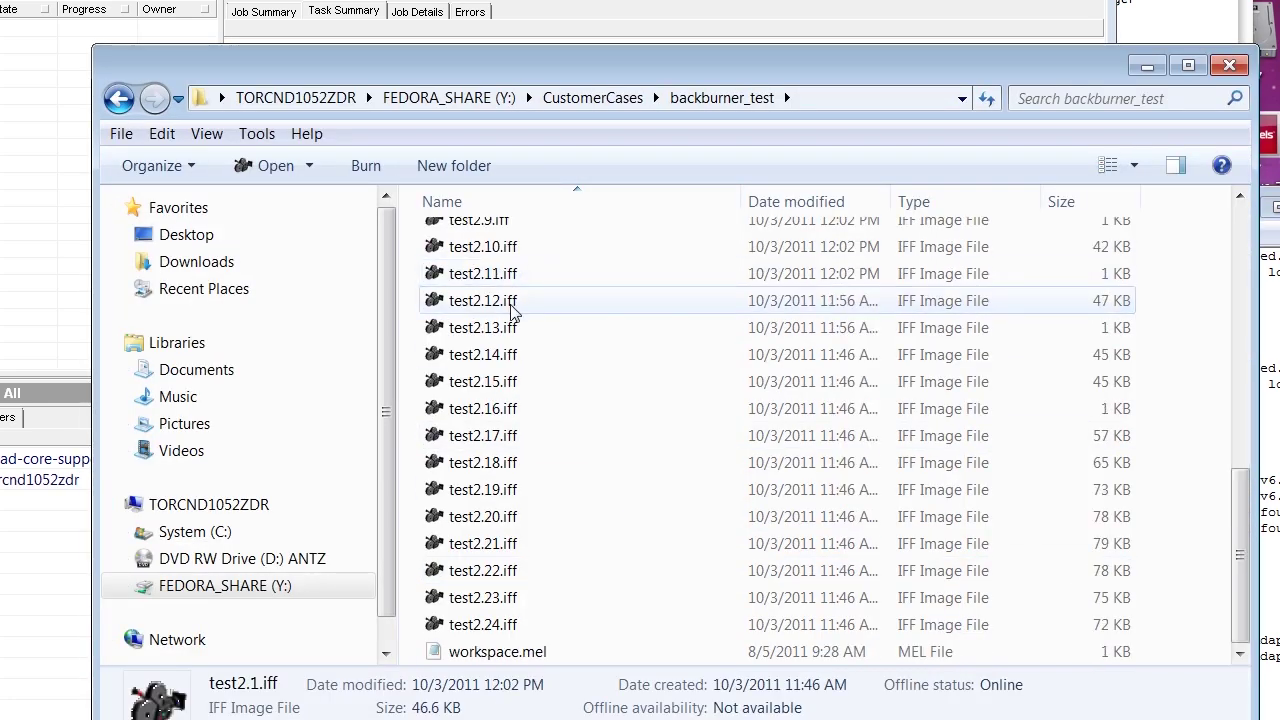
shift+click(517, 625)
key(shift+Delete)
key(Return)
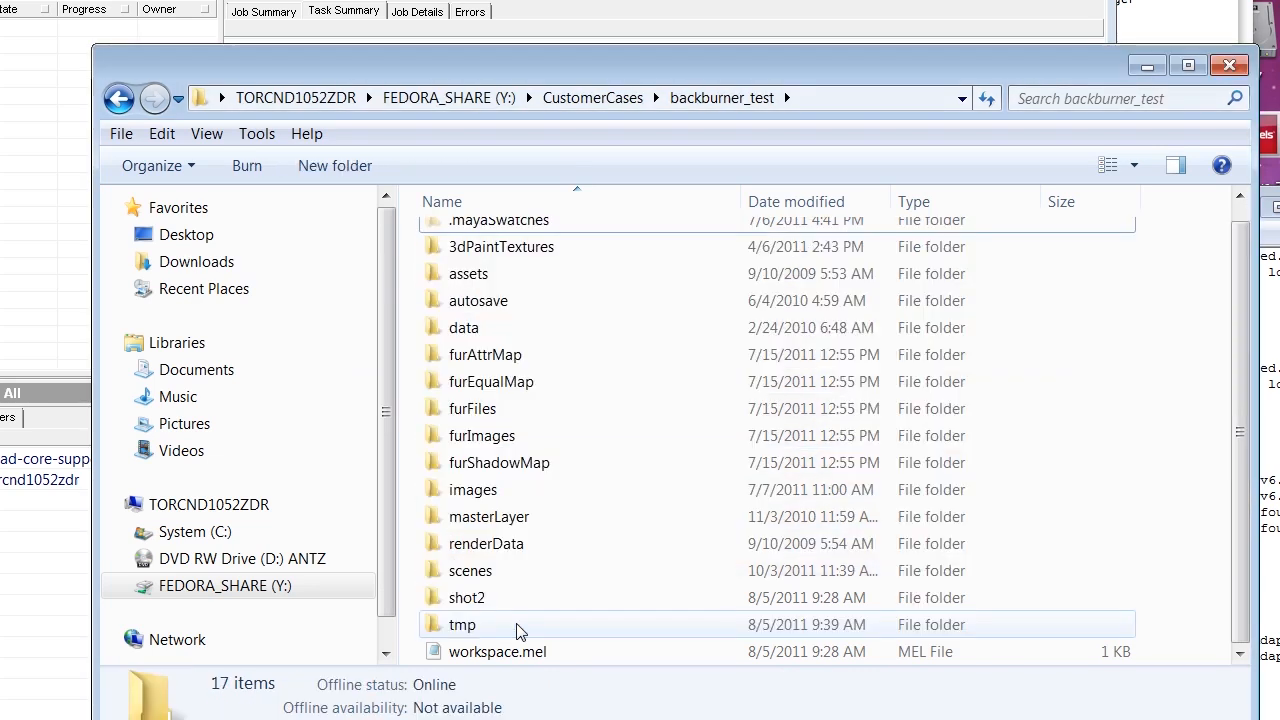
key(alt+Tab)
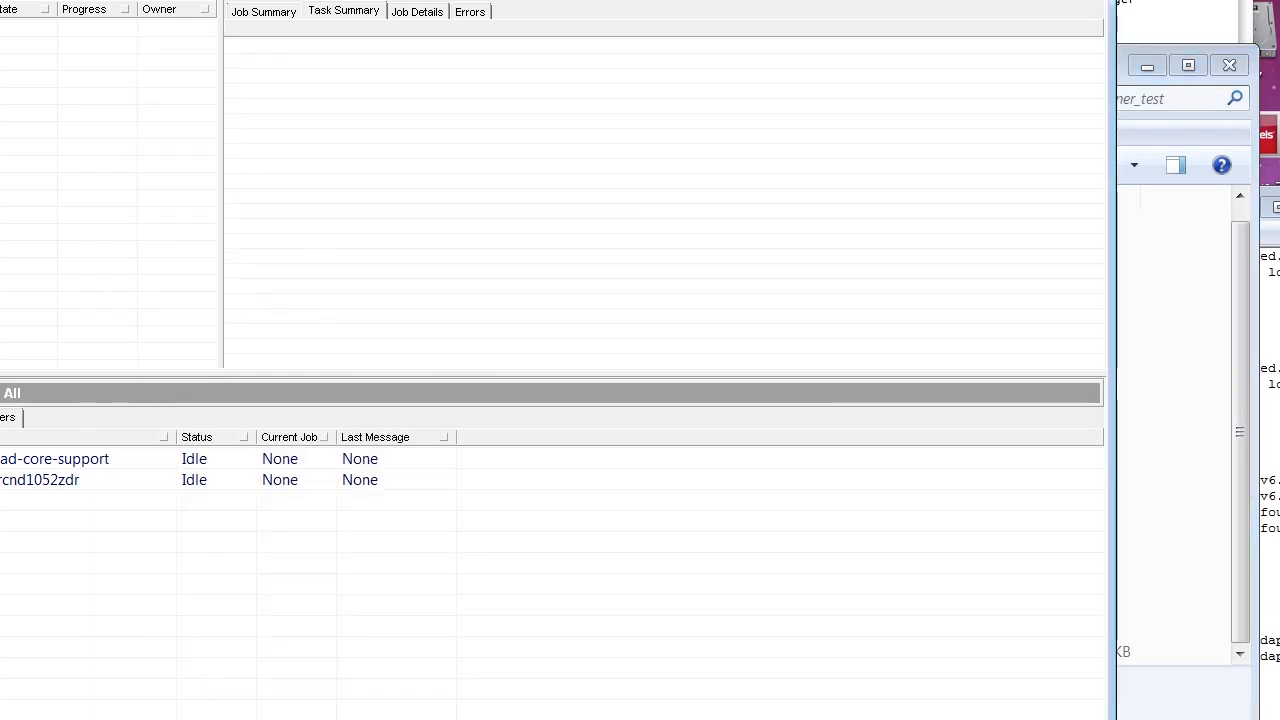
- Start a new Backburner render job for the torus scene, ignoring the save prompt
key(alt+Tab)
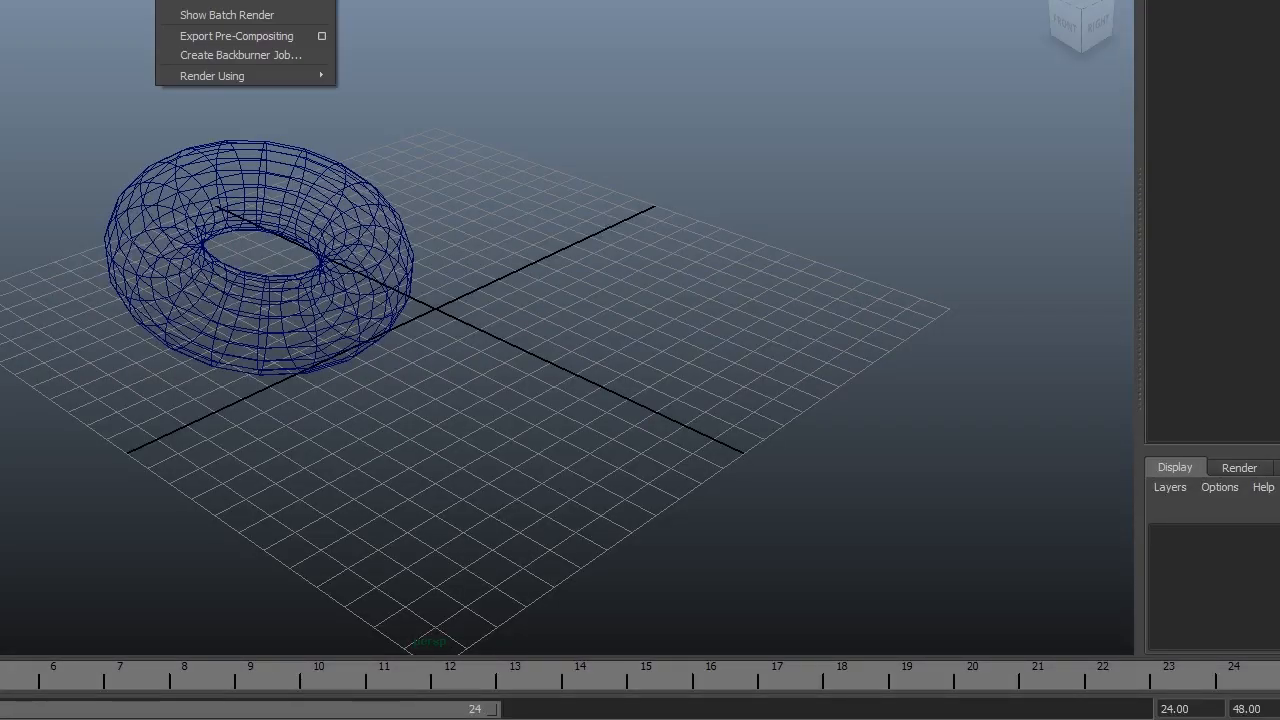
click(225, 54)
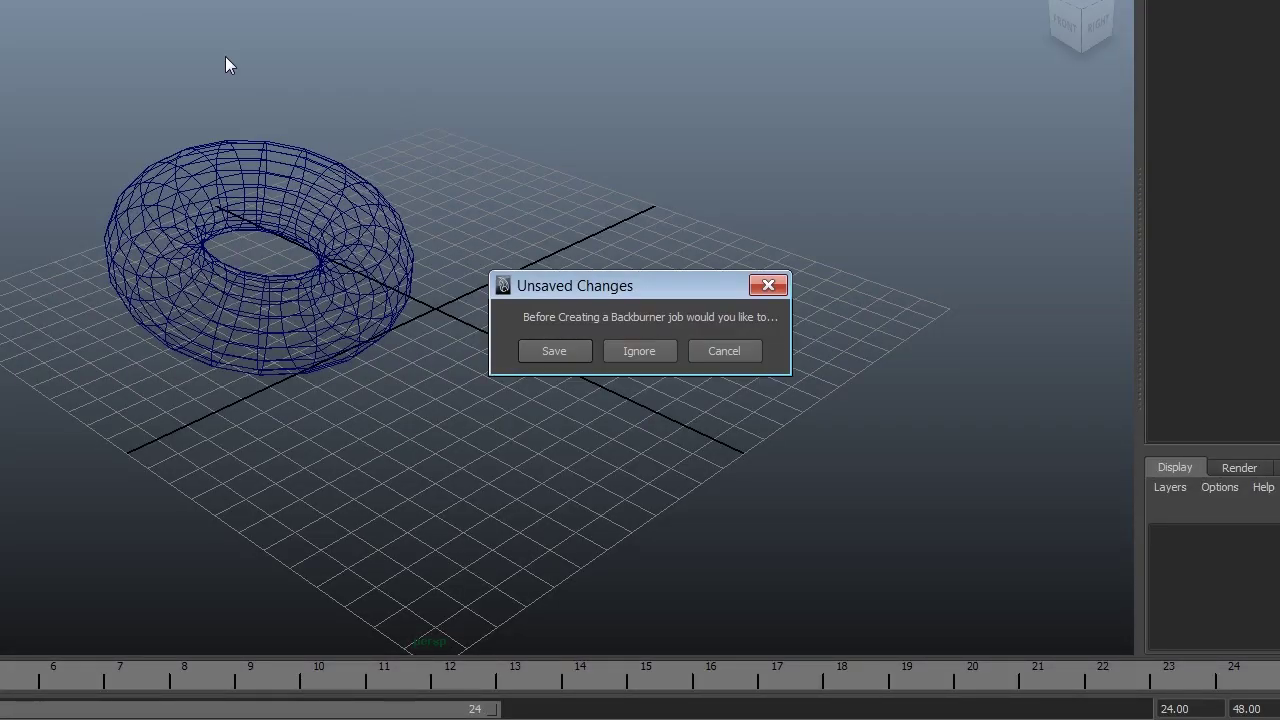
click(639, 351)
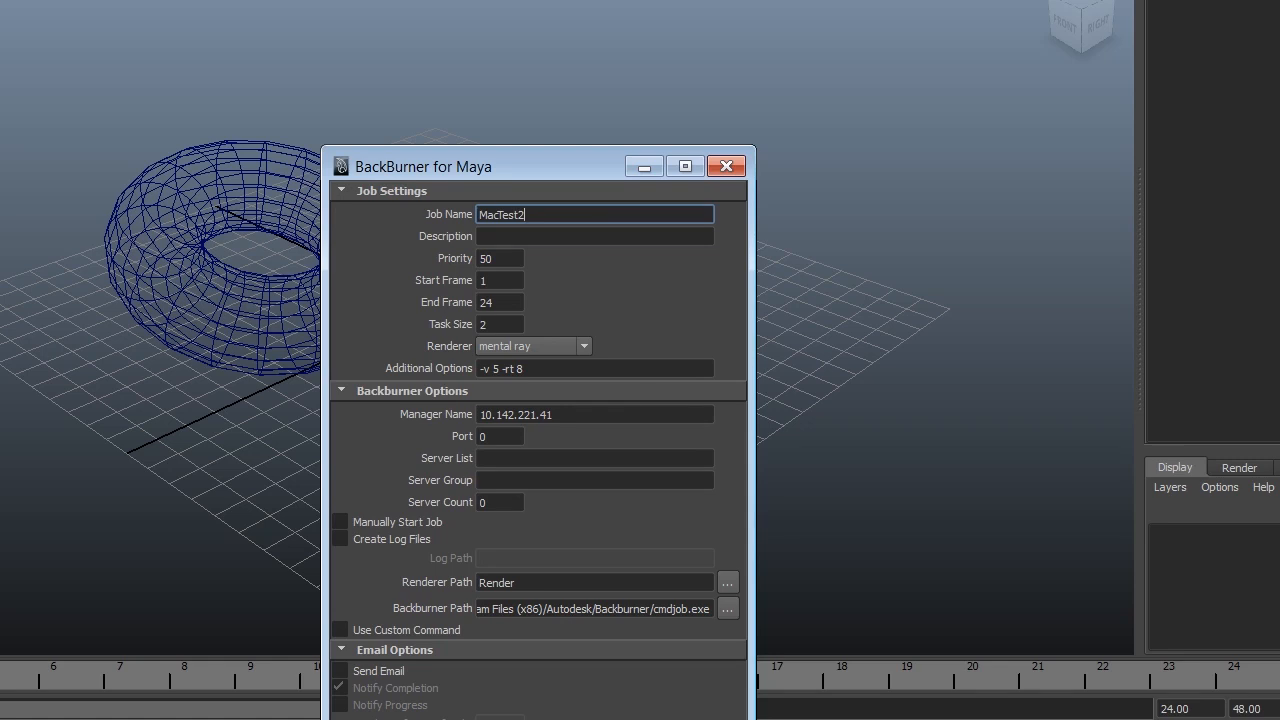
drag(560, 166, 590, 0)
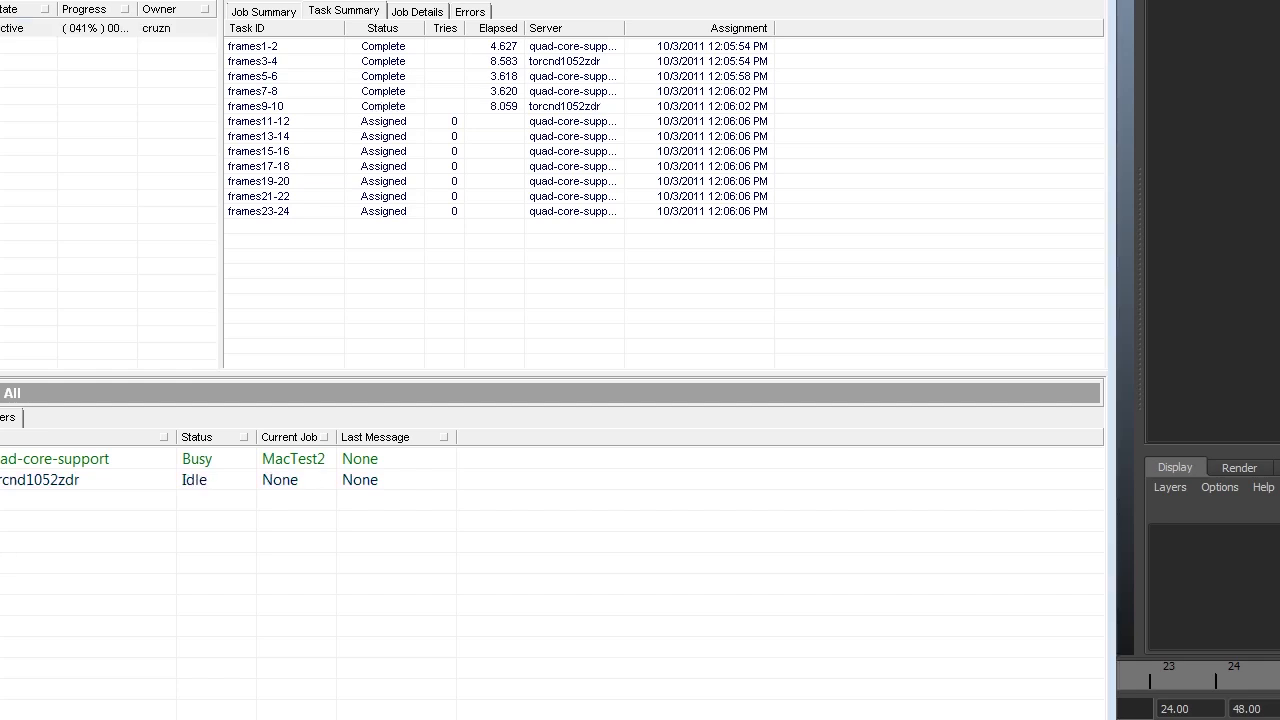
- Preview the newly rendered frame test2.2.iff from backburner_test in FCheck, then close it
key(alt+Tab)
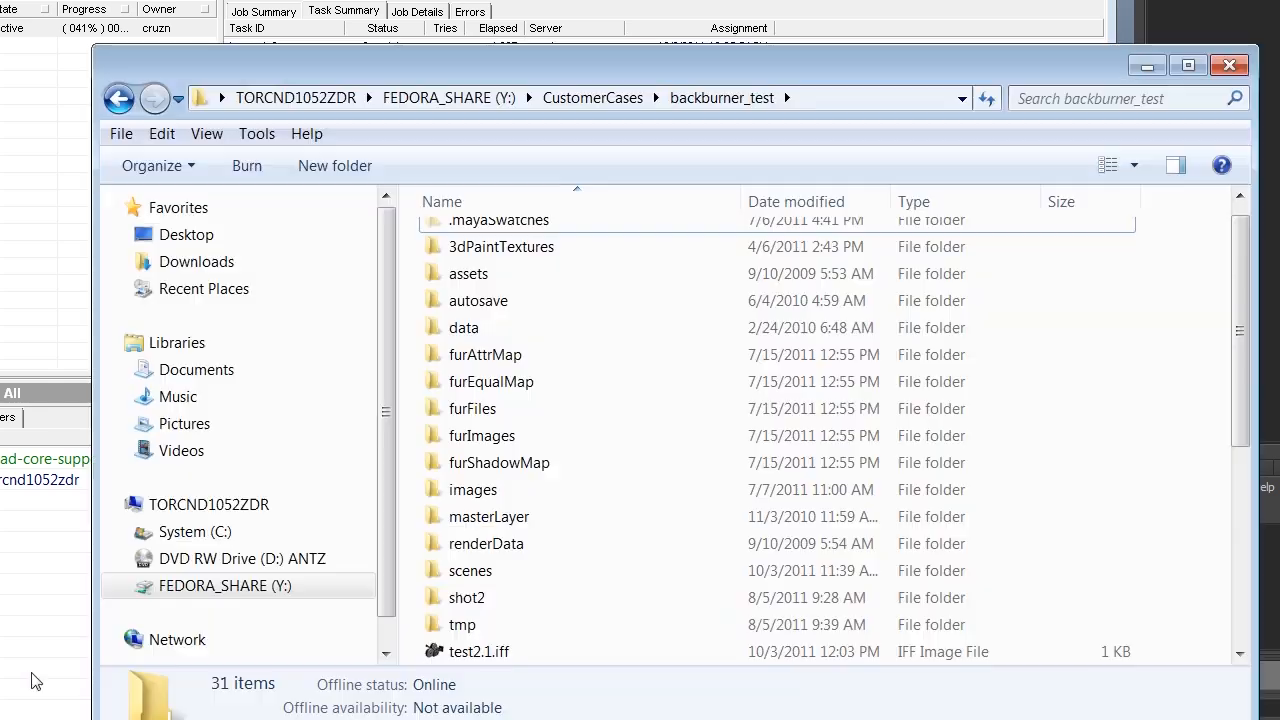
scroll(650, 540, down, 3)
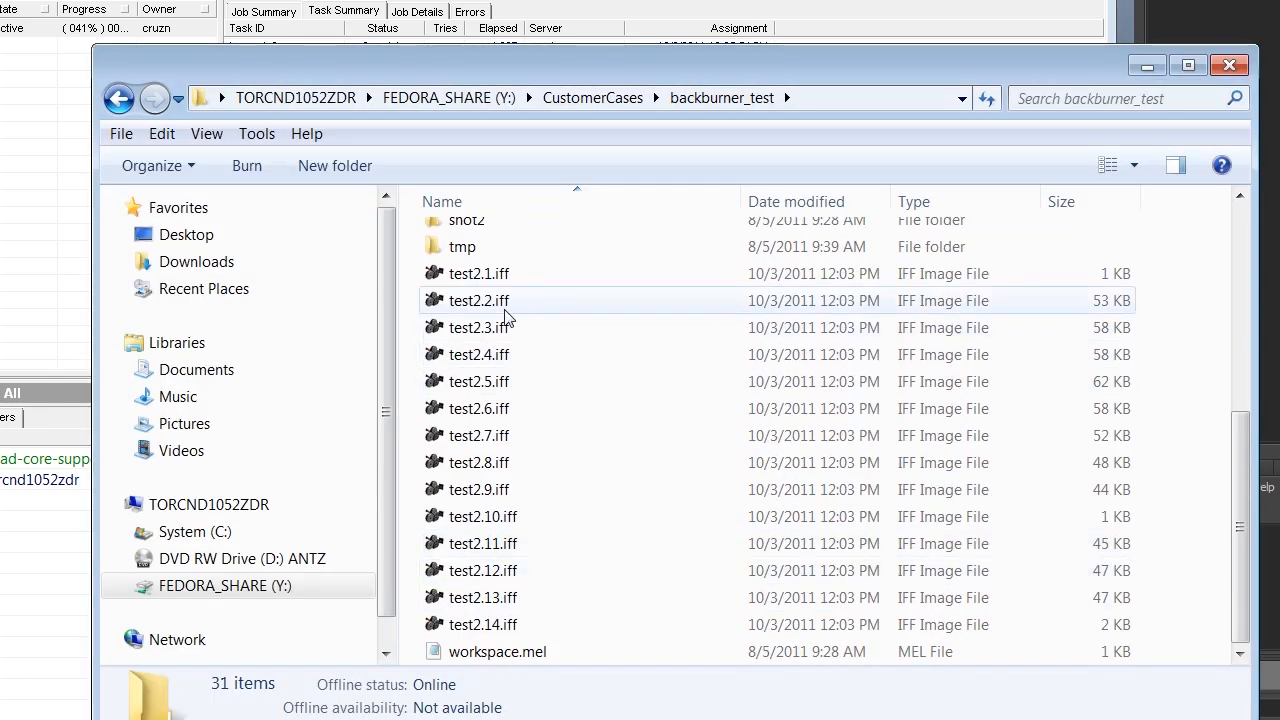
double_click(479, 300)
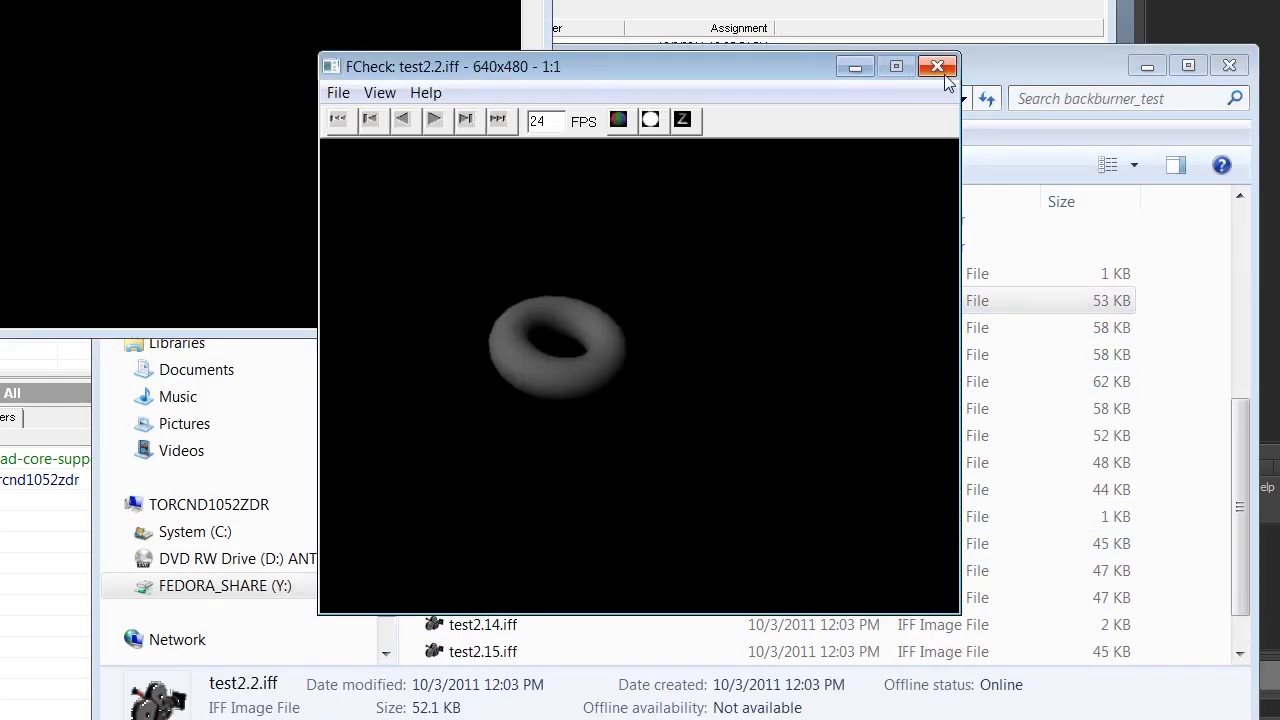
click(937, 66)
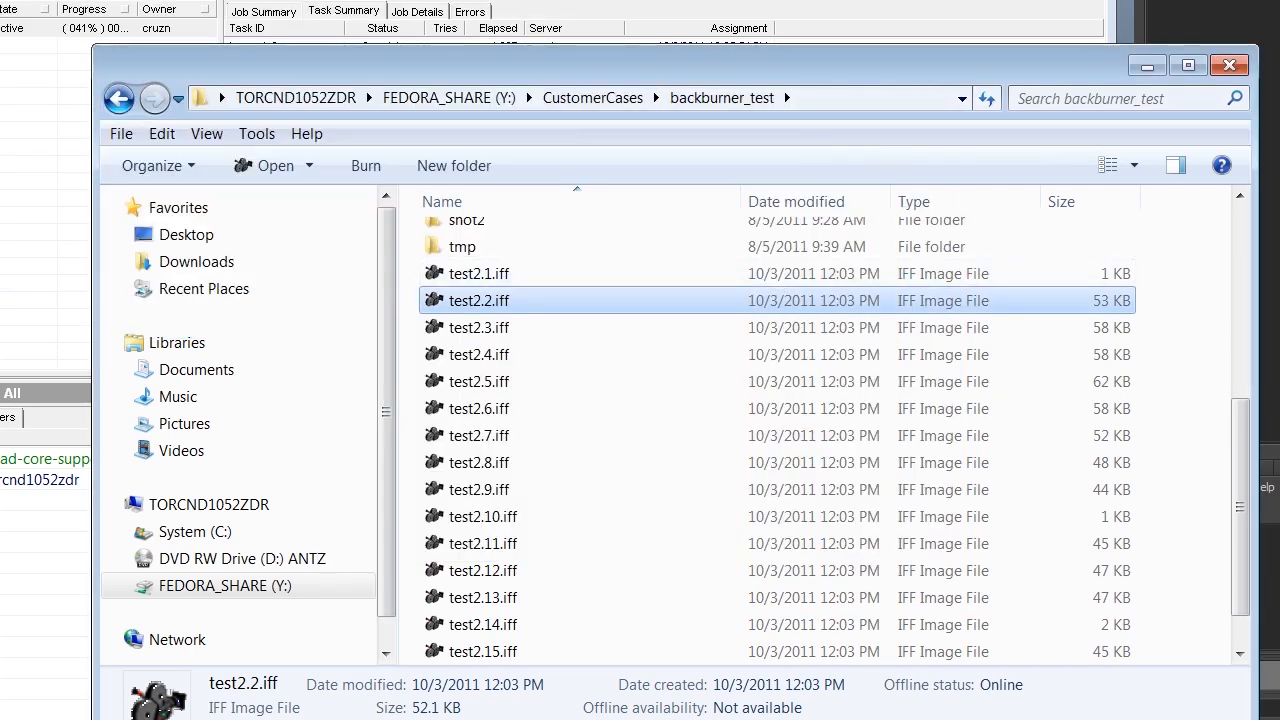